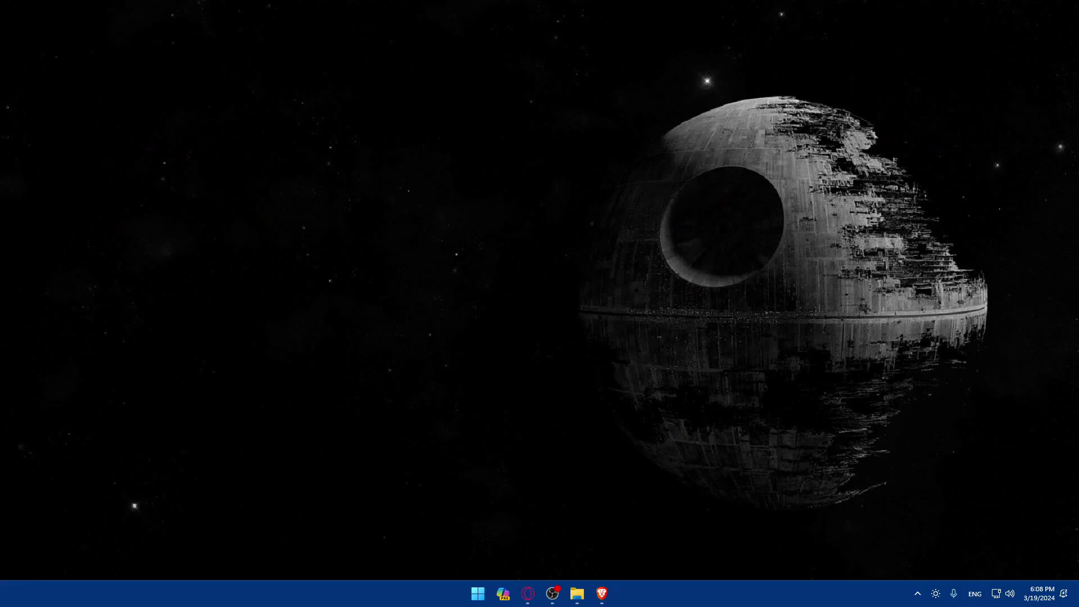
Move the Brave icon to a new slot on the taskbar
left_click_drag(602, 593, 624, 594)
Launch Brave and load bybit.com, correcting the mistyped address along the way
left_click(601, 593)
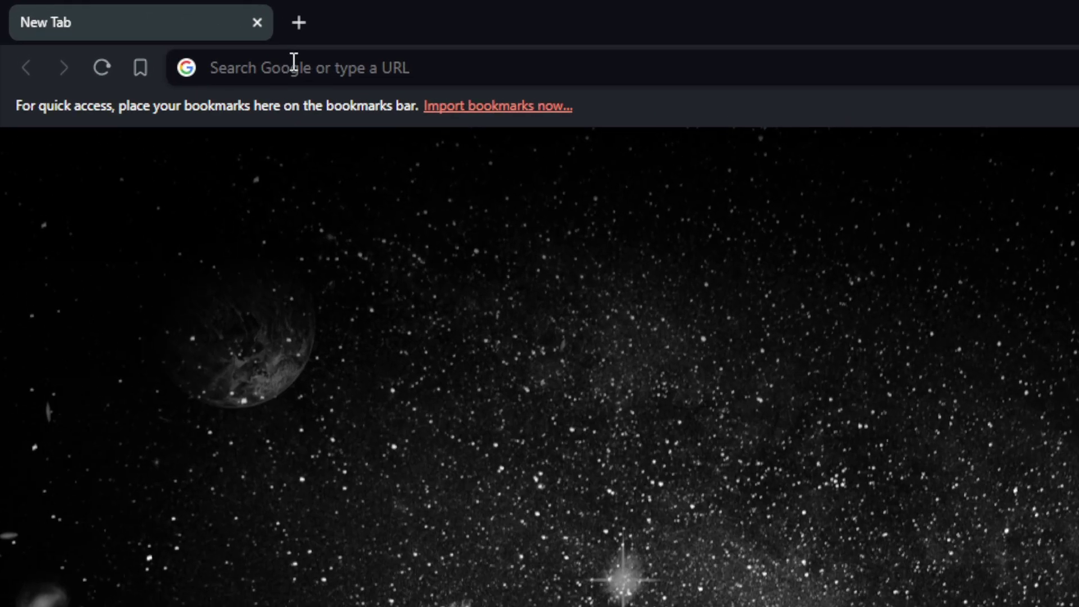
left_click(147, 32)
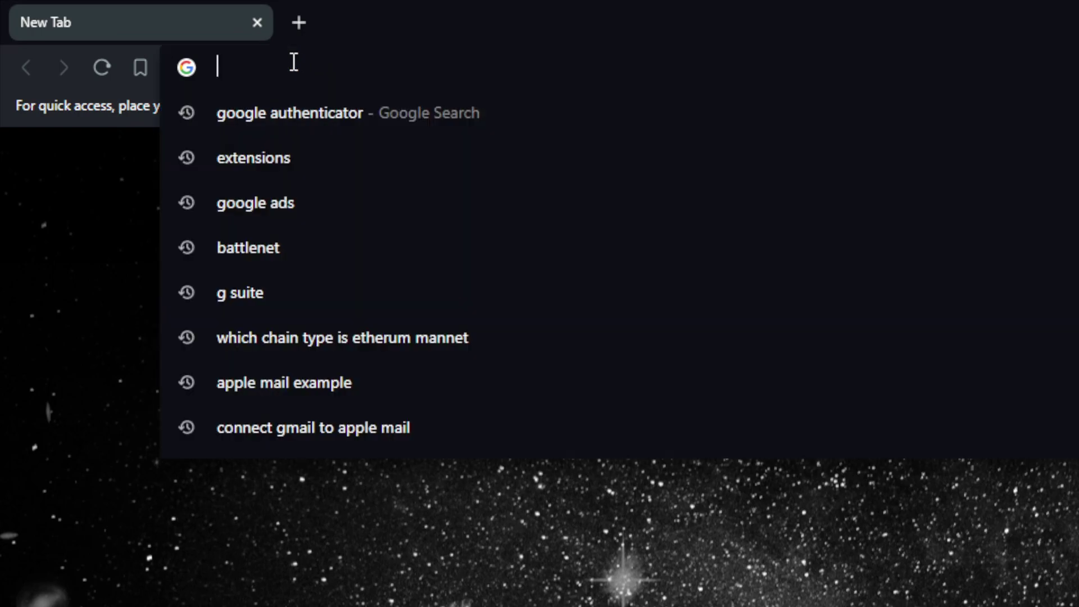
type("bybut")
key("BackSpace")
key("BackSpace")
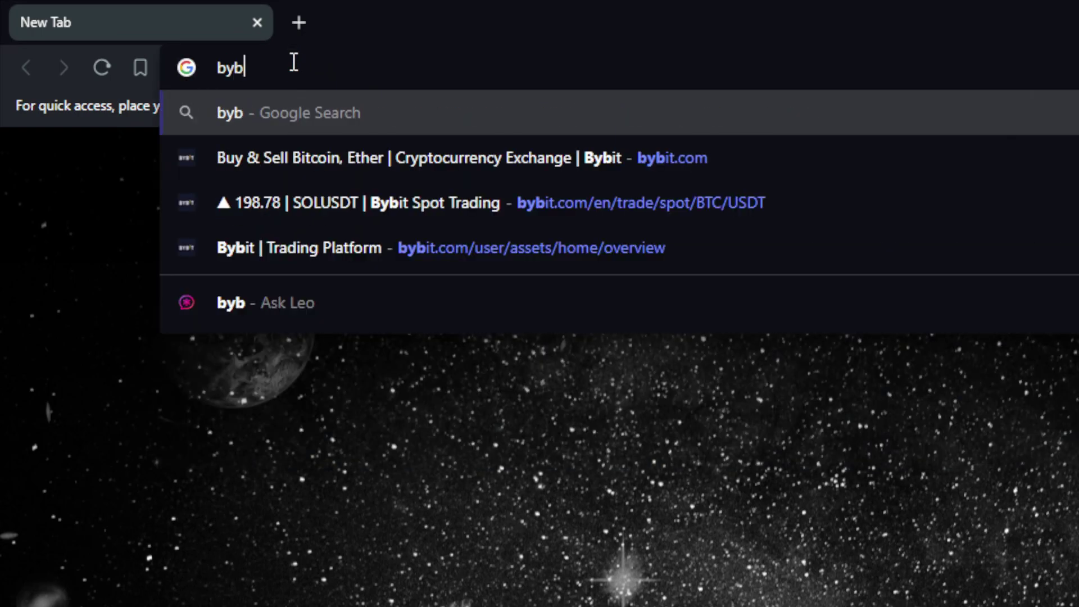
type("it.com")
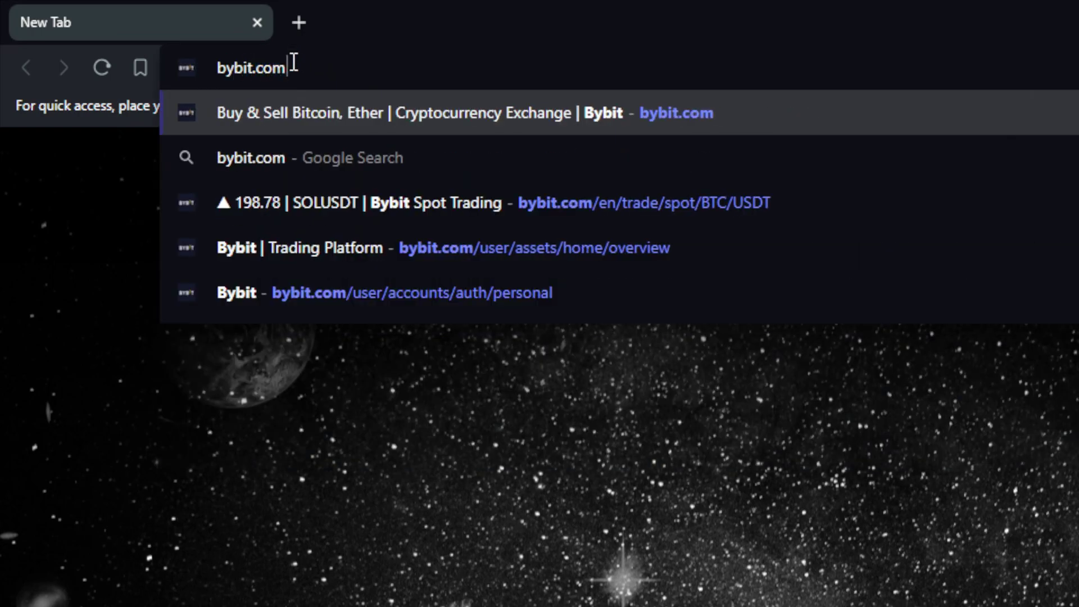
key("Return")
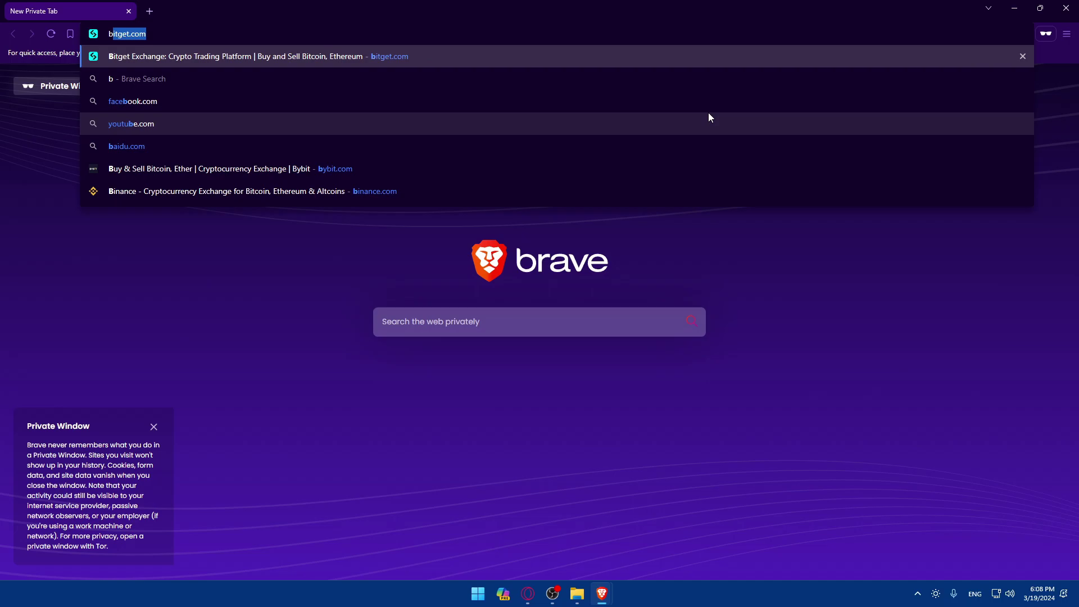
type("y")
key("Return")
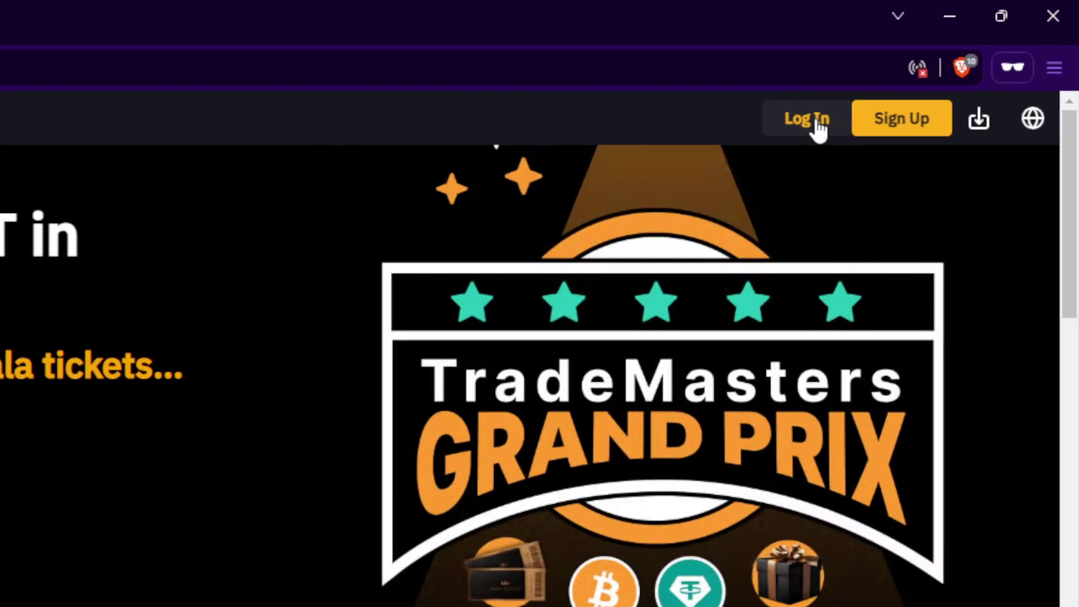
View the Bybit Log In and Sign up pages, then close the private window
left_click(816, 121)
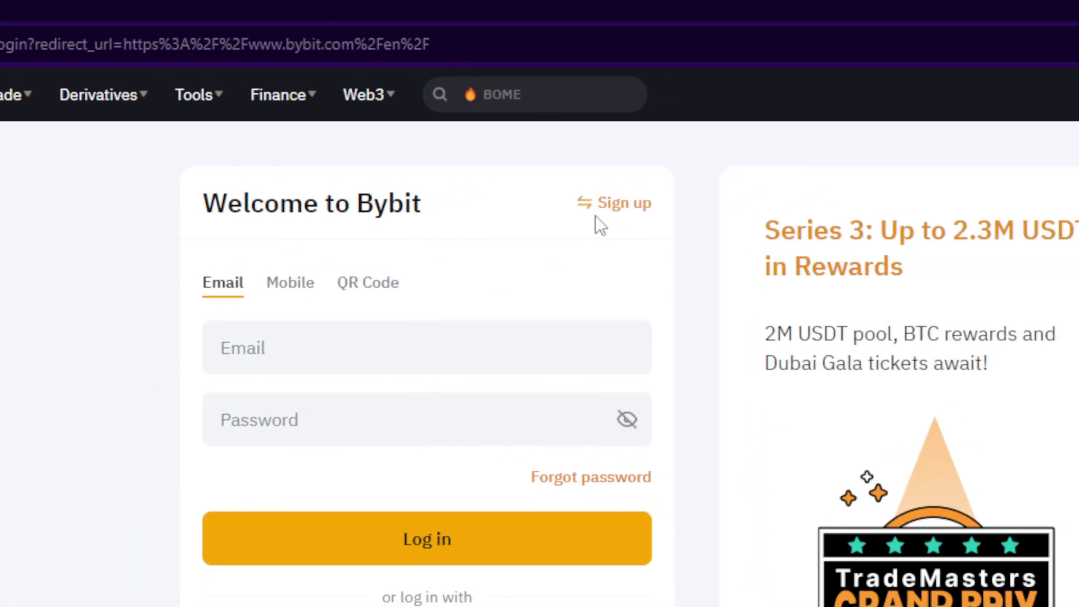
left_click(840, 21)
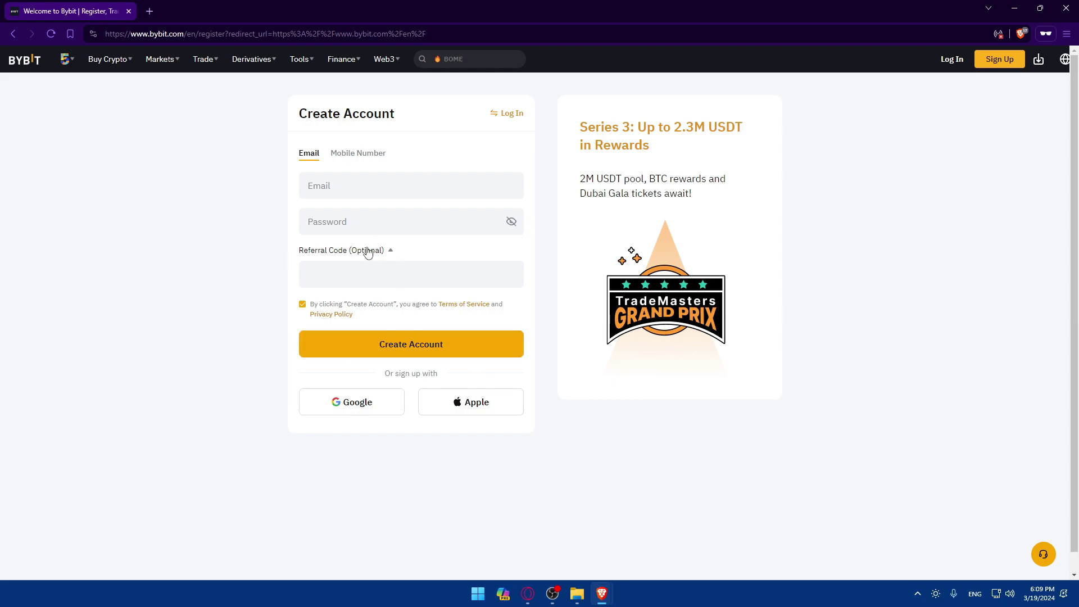
left_click(1066, 8)
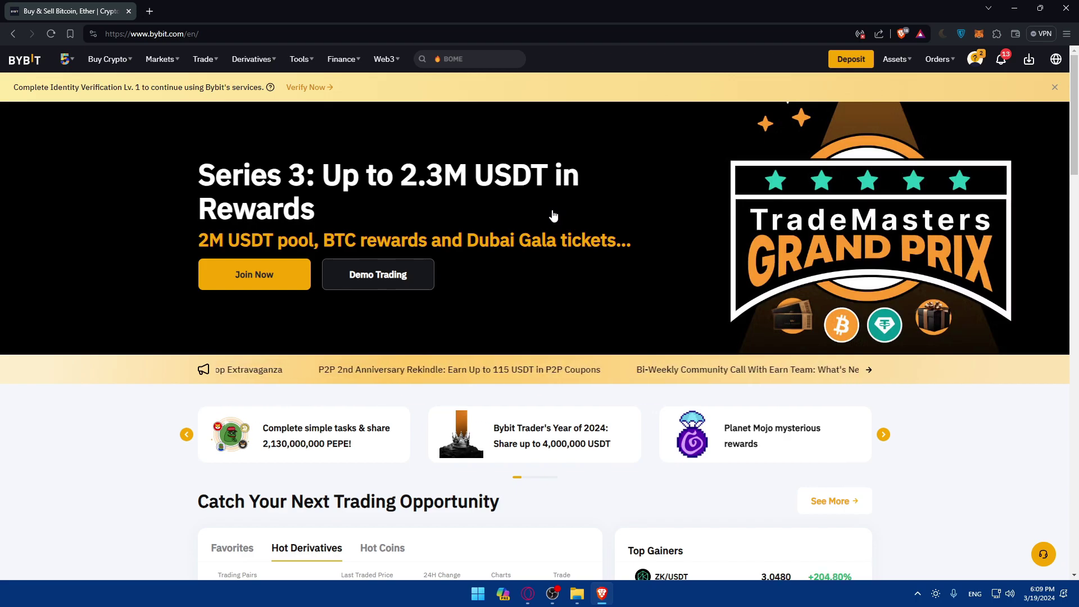
Open Complete Identity Verification from the profile menu and highlight the Trading, Deposit, P2P and Earn benefits
mouse_move(981, 62)
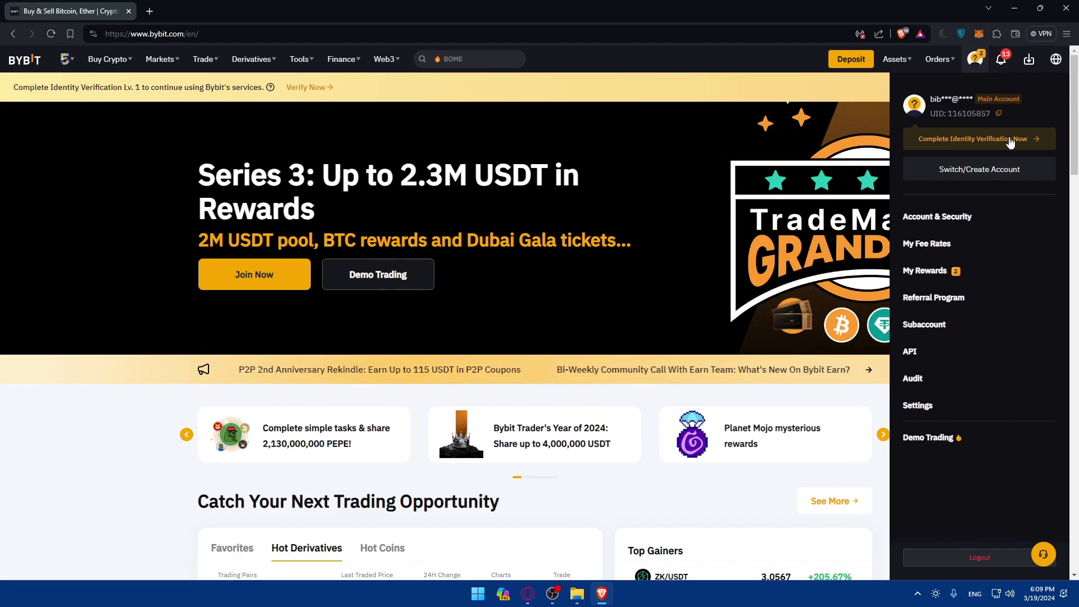
left_click(930, 142)
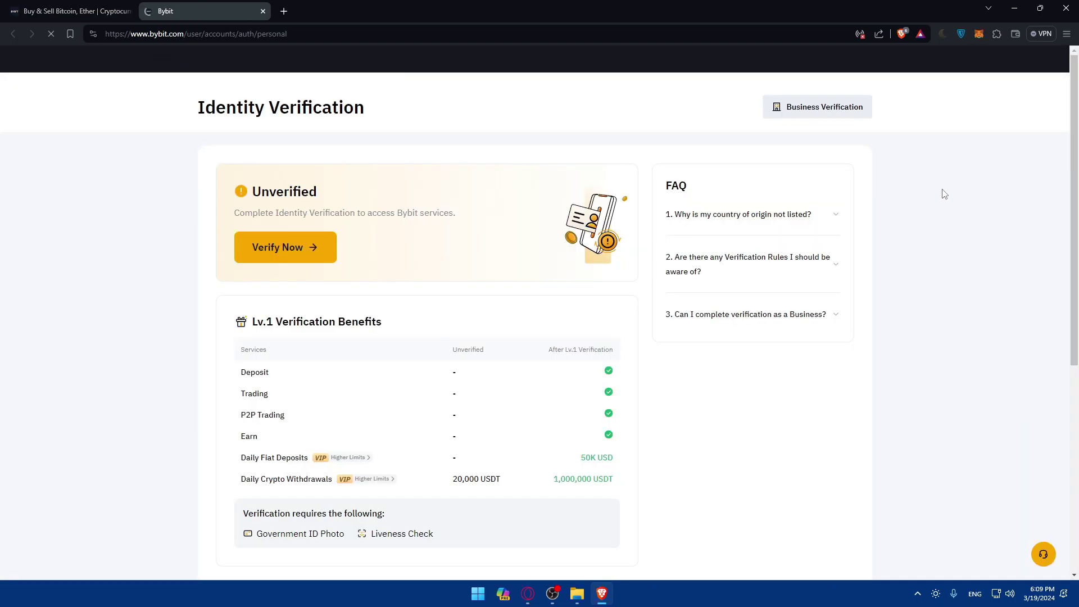
double_click(236, 398)
triple_click(236, 397)
left_click(268, 400)
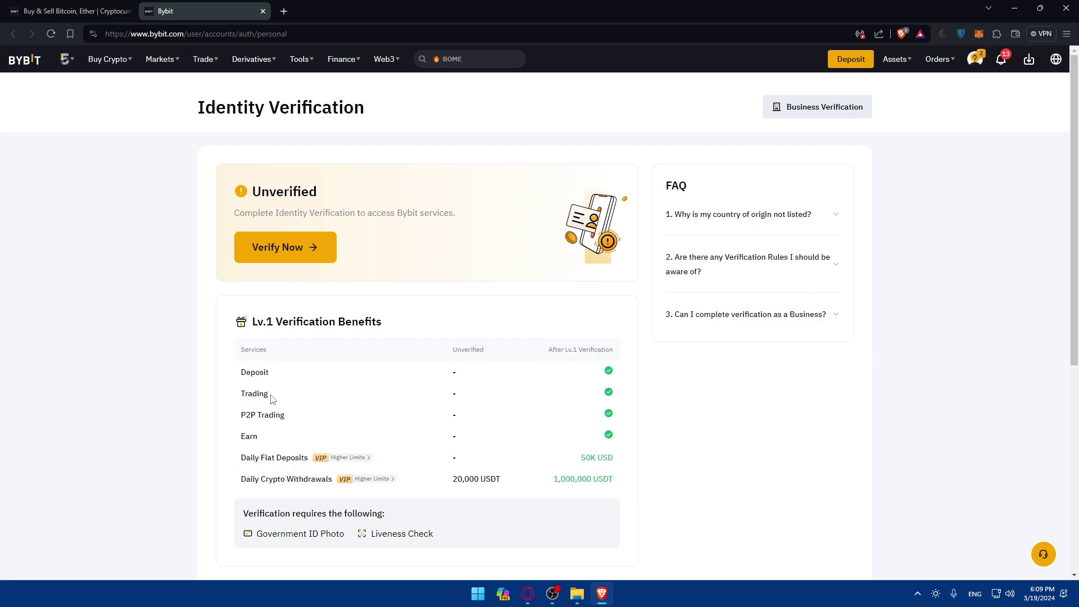
double_click(243, 396)
left_click(244, 395)
left_click_drag(274, 382, 302, 461)
left_click(289, 381)
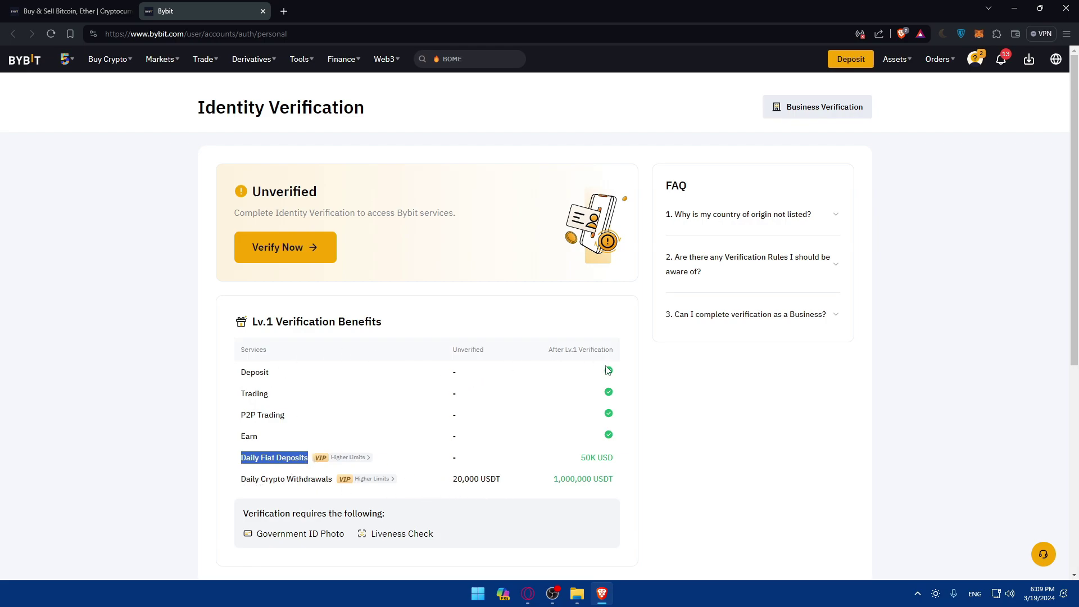
left_click_drag(608, 370, 612, 428)
left_click(590, 375)
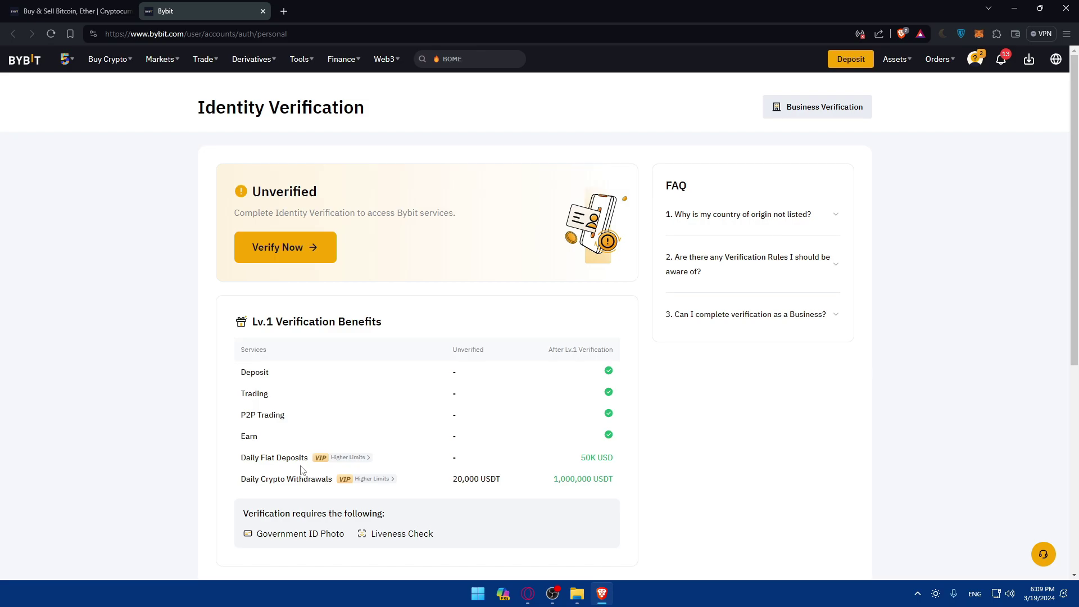
Review the Lv.1 requirements, highlighting Government ID Photo and Liveness Check
scroll(318, 448, "down", 2)
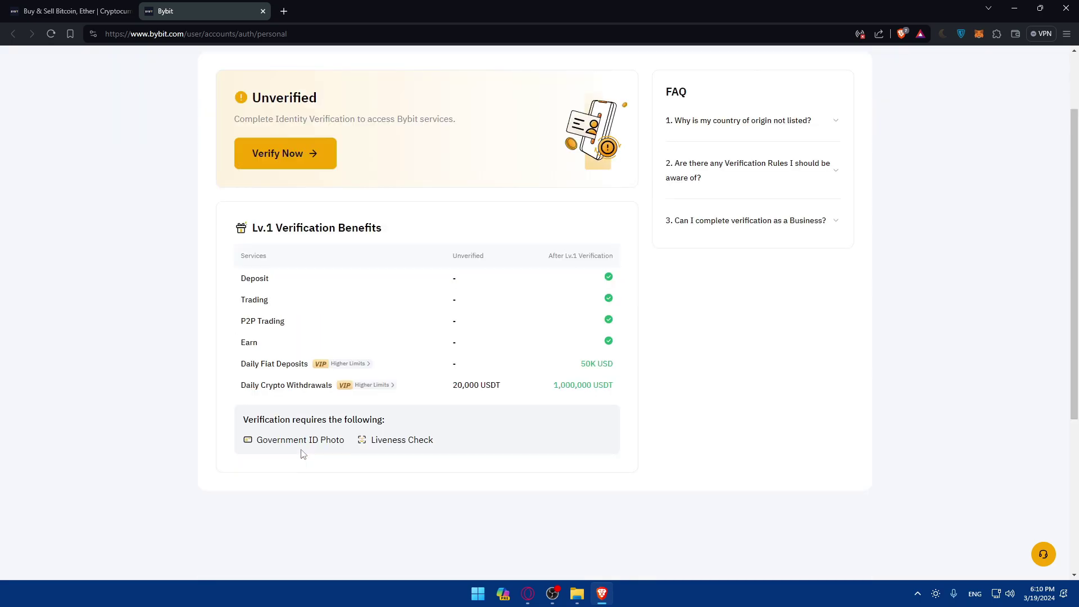
left_click_drag(292, 421, 380, 421)
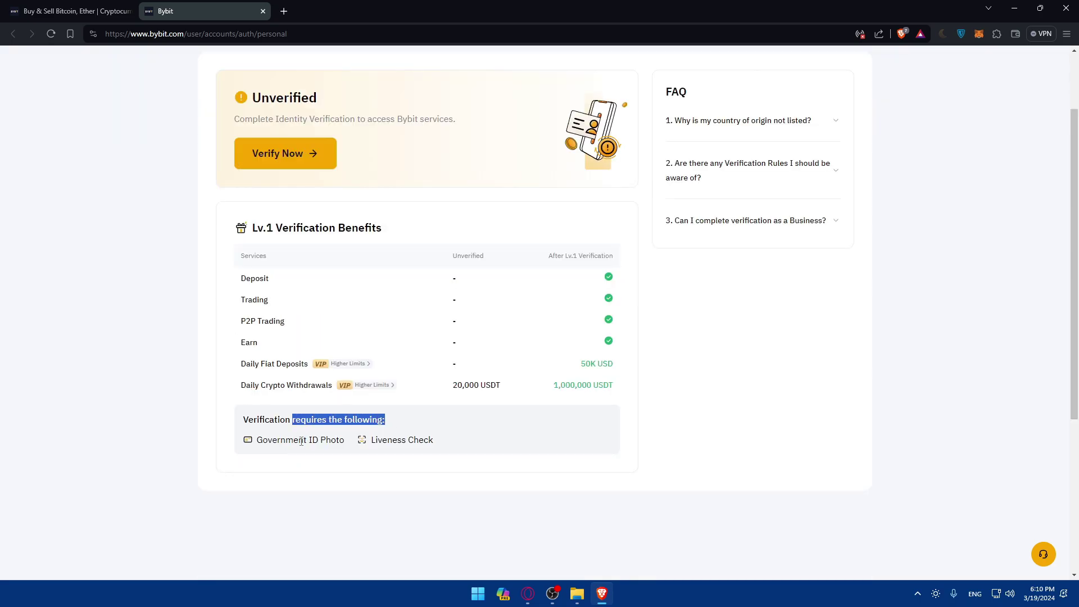
mouse_move(262, 442)
left_mouse_down()
mouse_move(479, 444)
mouse_move(245, 444)
left_mouse_up()
left_click(448, 446)
left_click(306, 462)
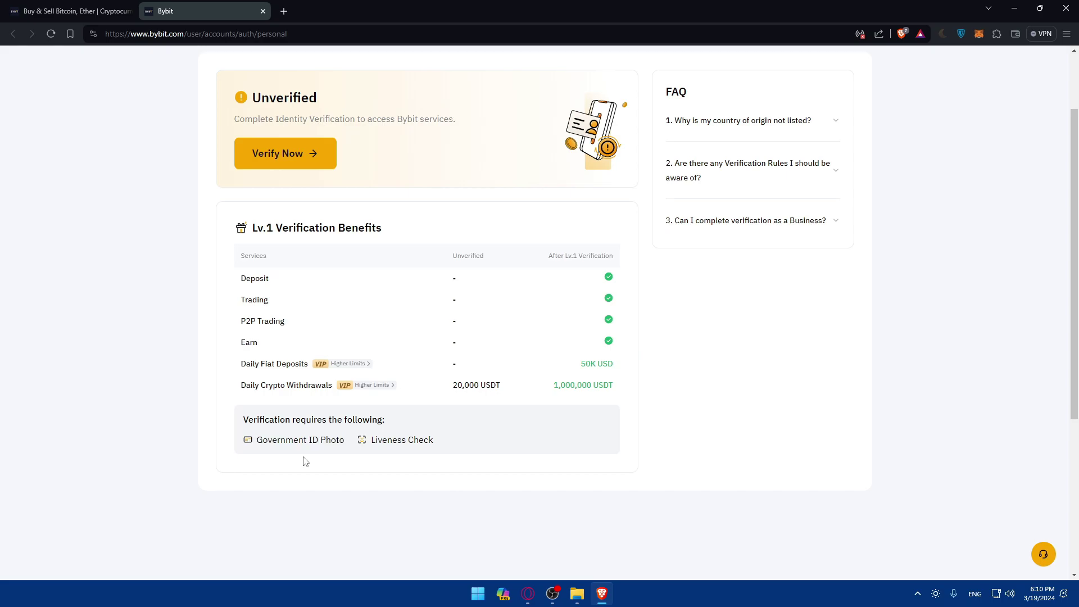
Start Verify Now and set Kyrgyzstan as issuing country, keeping ID Card as document type
left_click(296, 147)
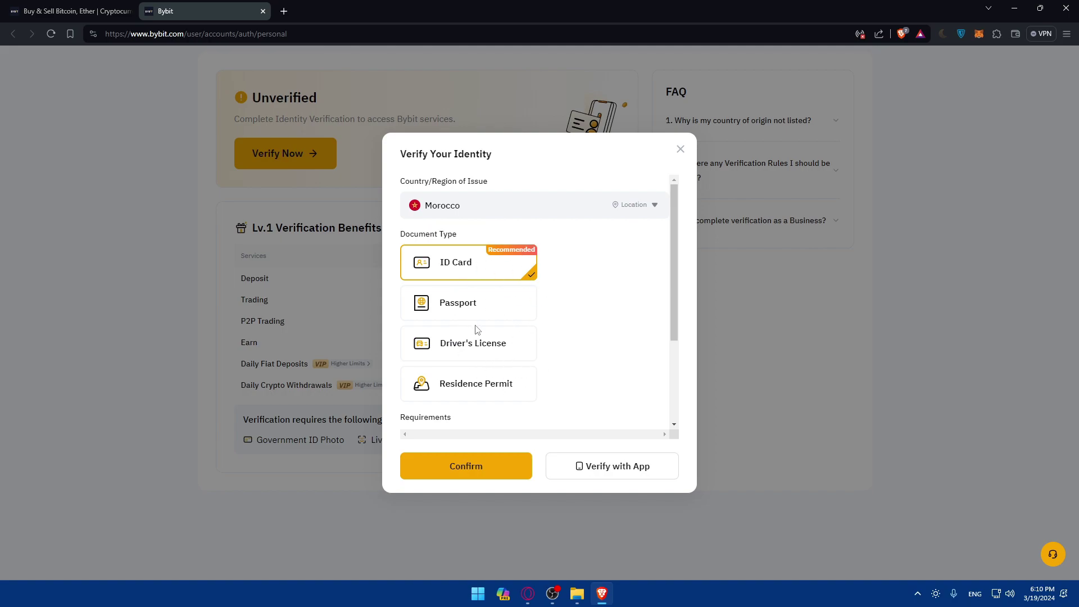
left_click(495, 214)
left_click(481, 294)
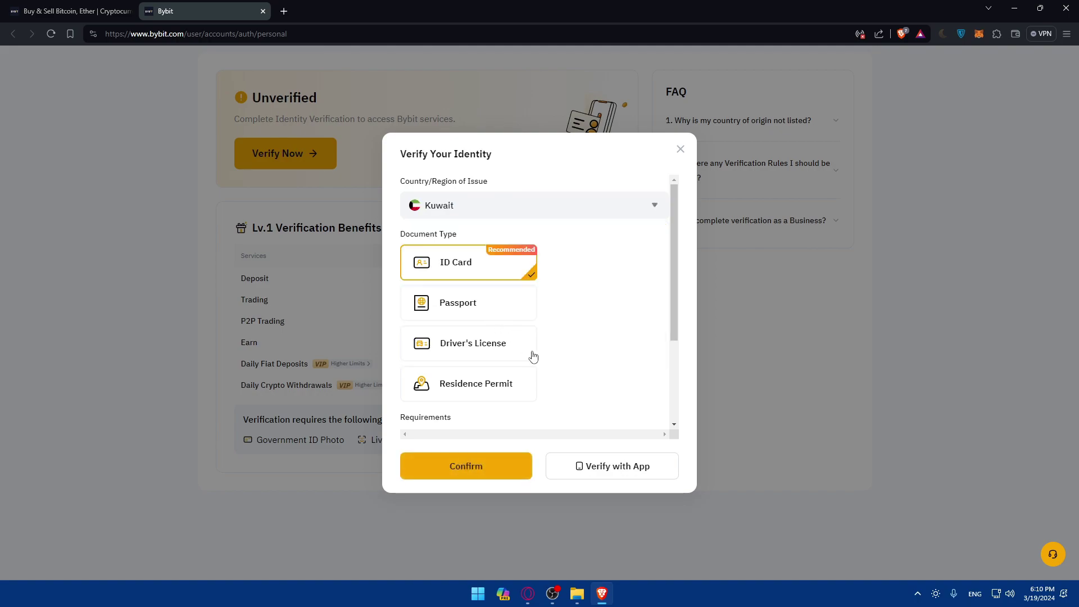
left_click(477, 211)
left_click(469, 344)
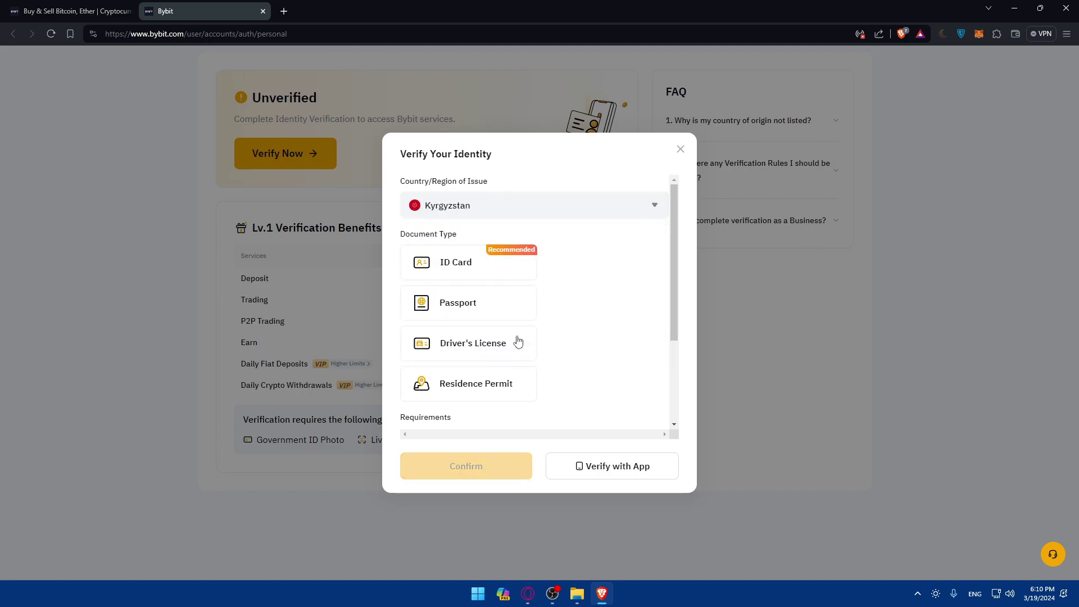
scroll(545, 339, "down", 2)
scroll(503, 319, "up", 2)
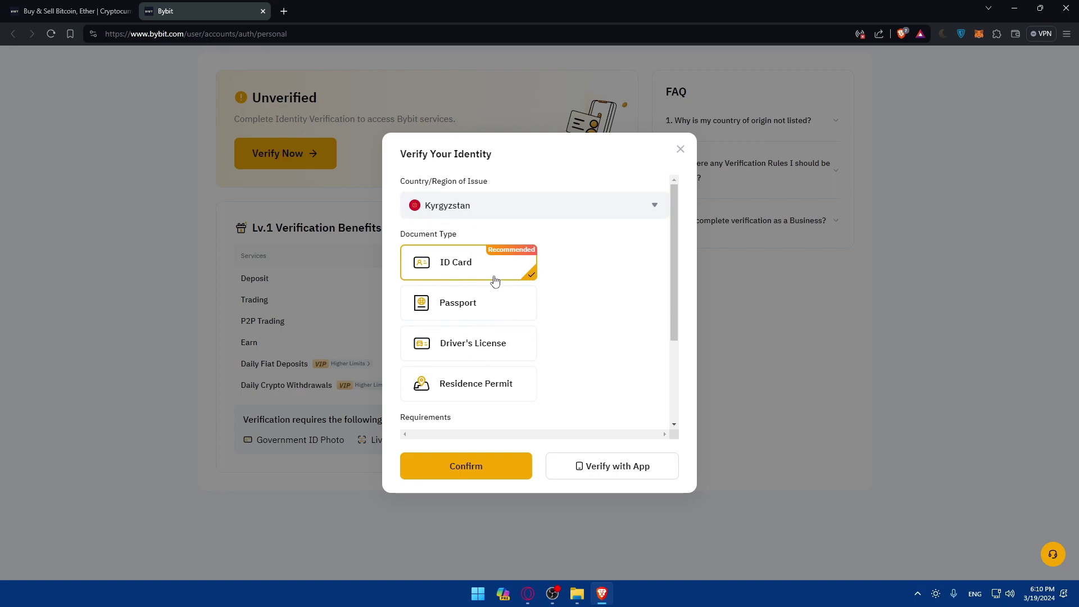
Review the document rules: originals only, no photocopies, no Student or Working Visas, selfie framing
scroll(489, 308, "down", 2)
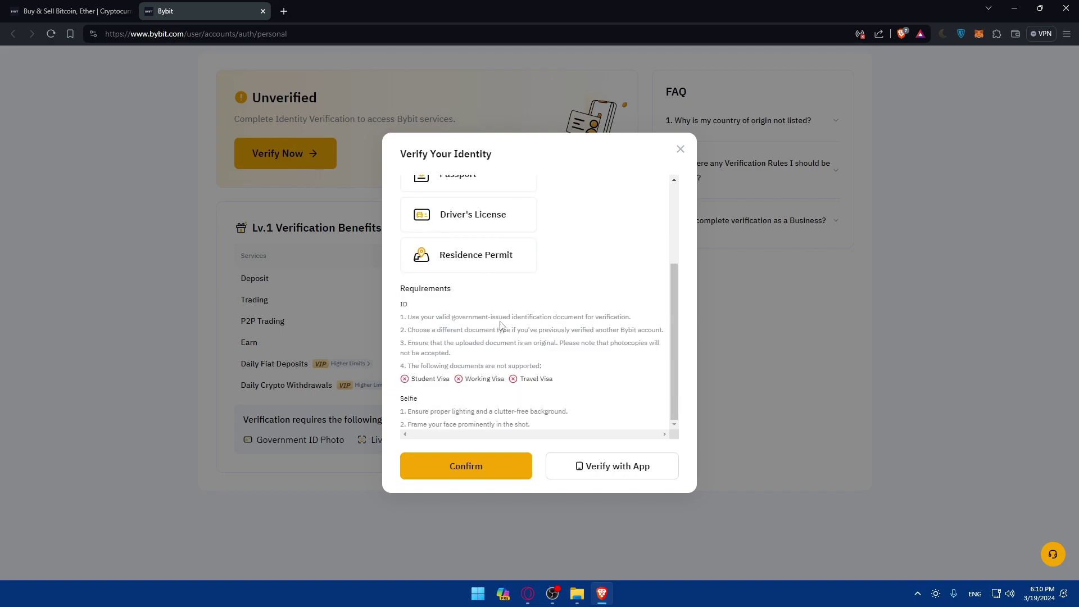
scroll(479, 325, "up", 2)
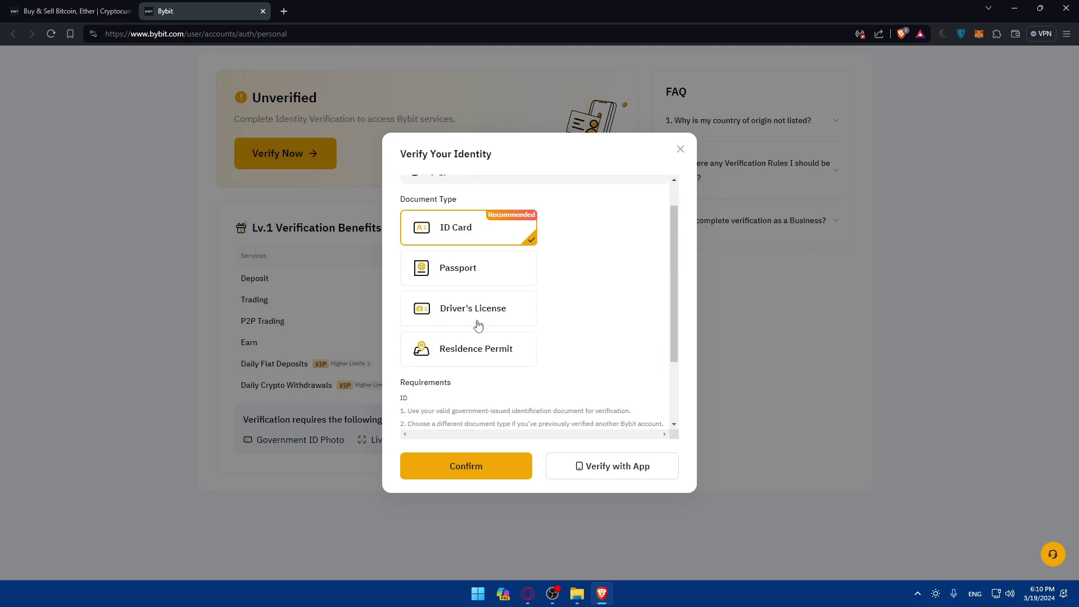
scroll(476, 374, "down", 2)
scroll(510, 281, "up", 2)
scroll(502, 332, "down", 2)
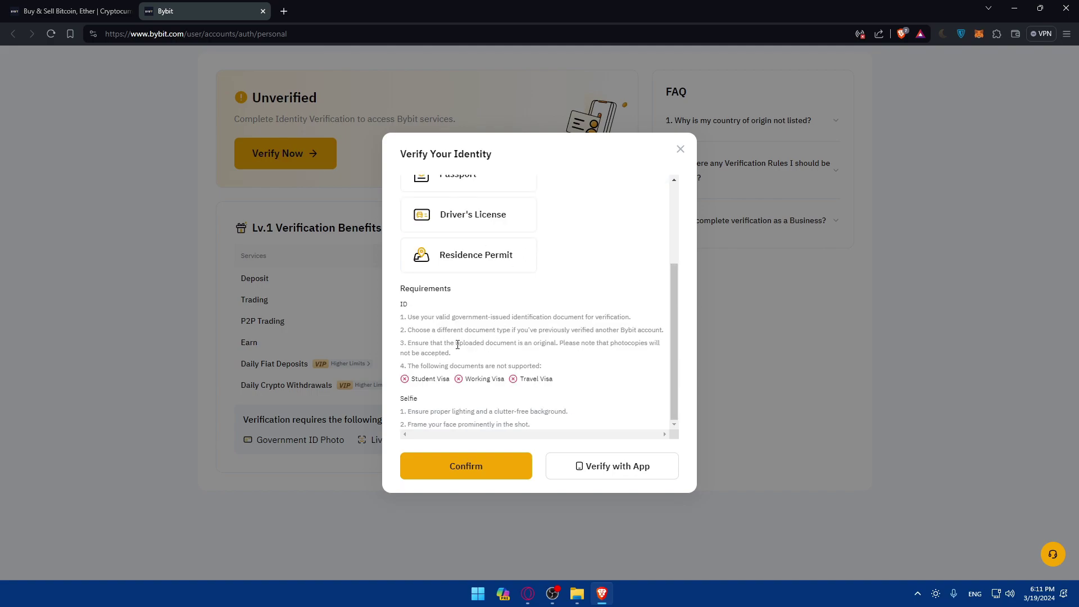
left_click_drag(458, 344, 492, 345)
left_click(492, 346)
left_click_drag(606, 340, 472, 360)
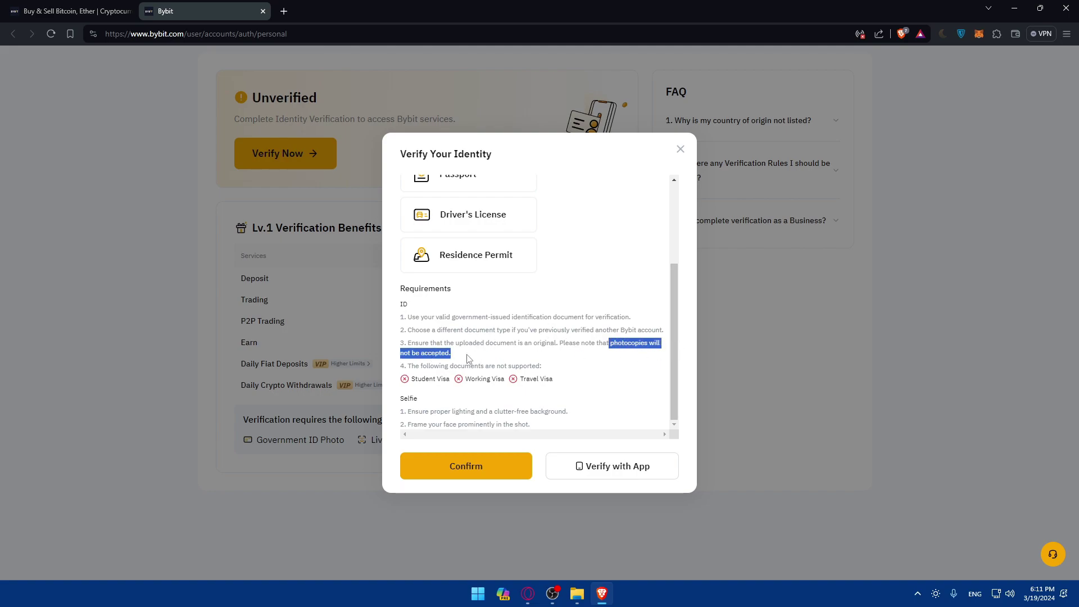
left_click(471, 363)
left_click_drag(414, 381, 579, 378)
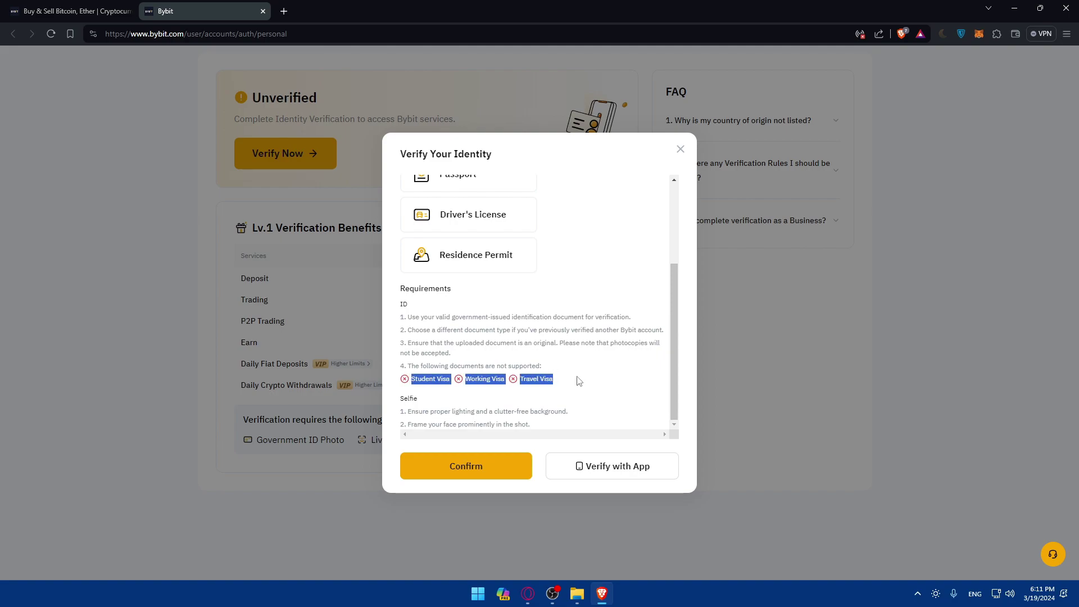
left_click(429, 378)
left_click_drag(411, 383, 456, 383)
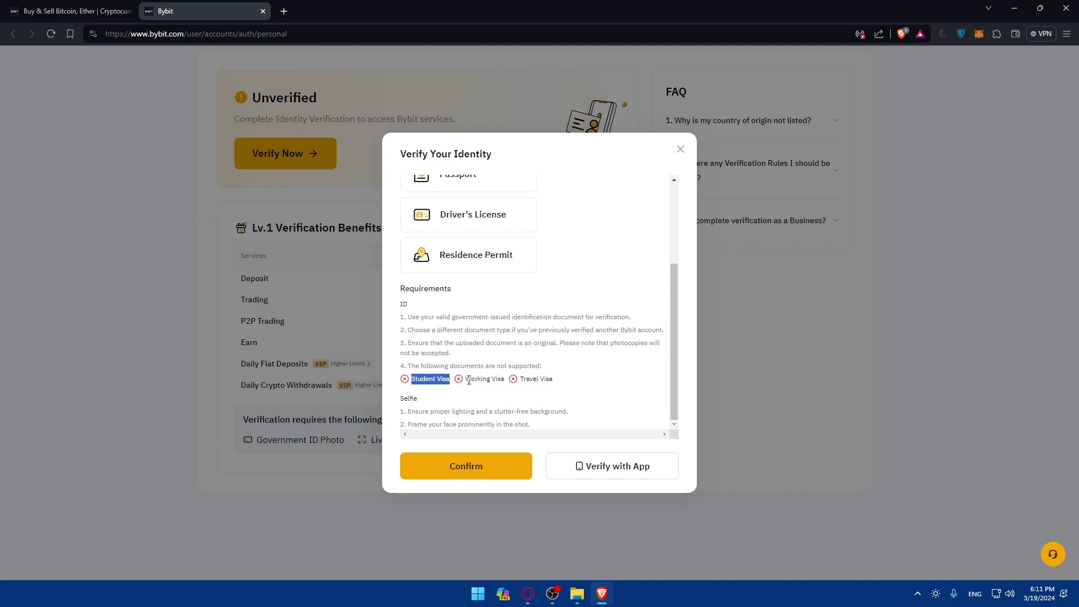
left_click_drag(469, 381, 524, 379)
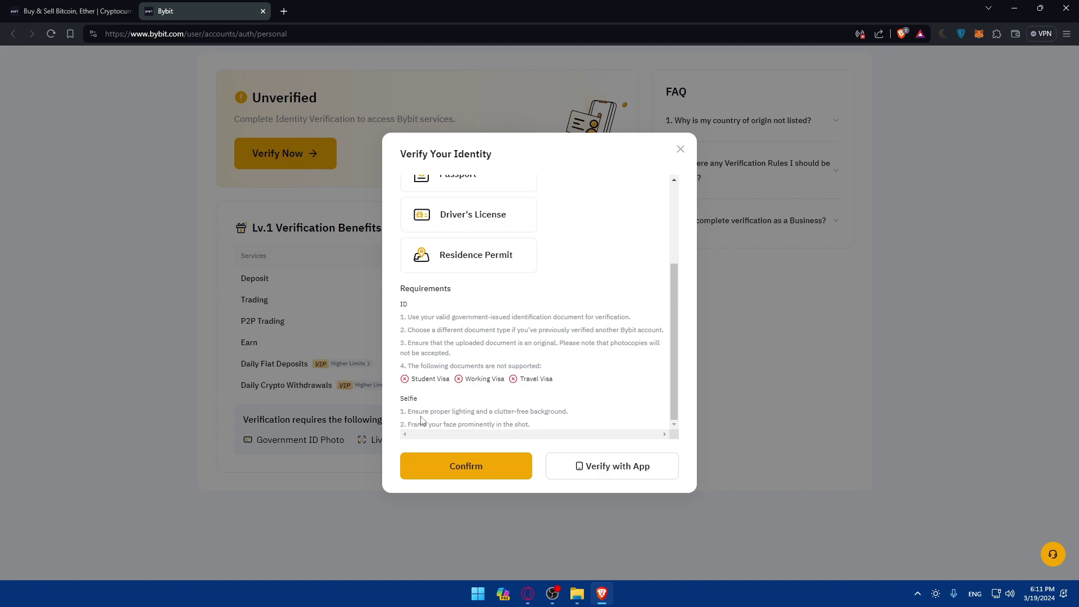
left_click_drag(431, 424, 534, 426)
left_click(534, 426)
Dismiss the Verify with App QR code, quit verification with 'Yes, maybe later', and skip the survey
left_click(592, 474)
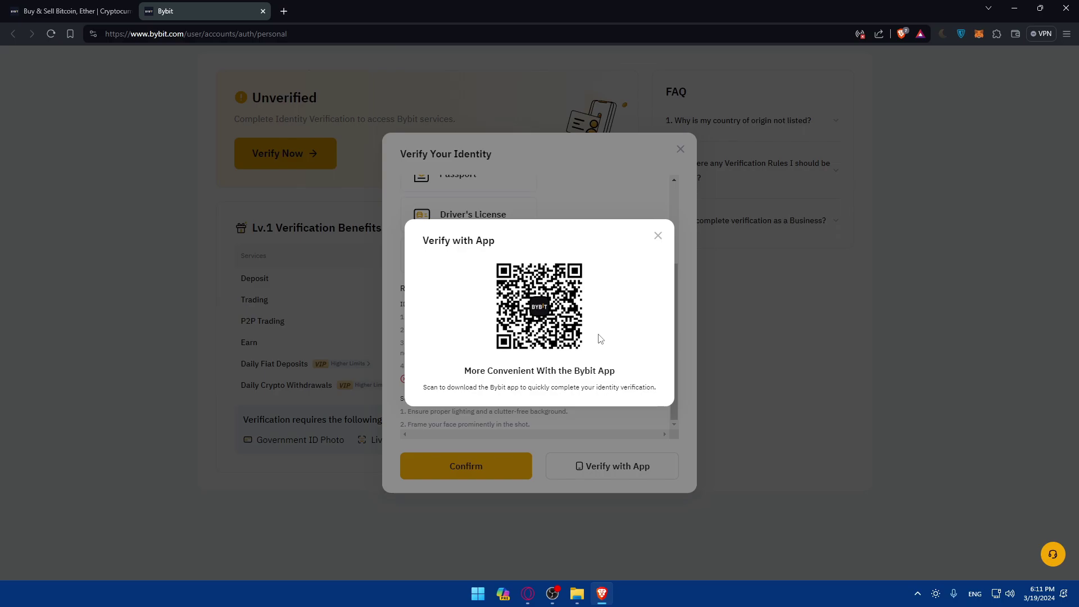
left_click(658, 241)
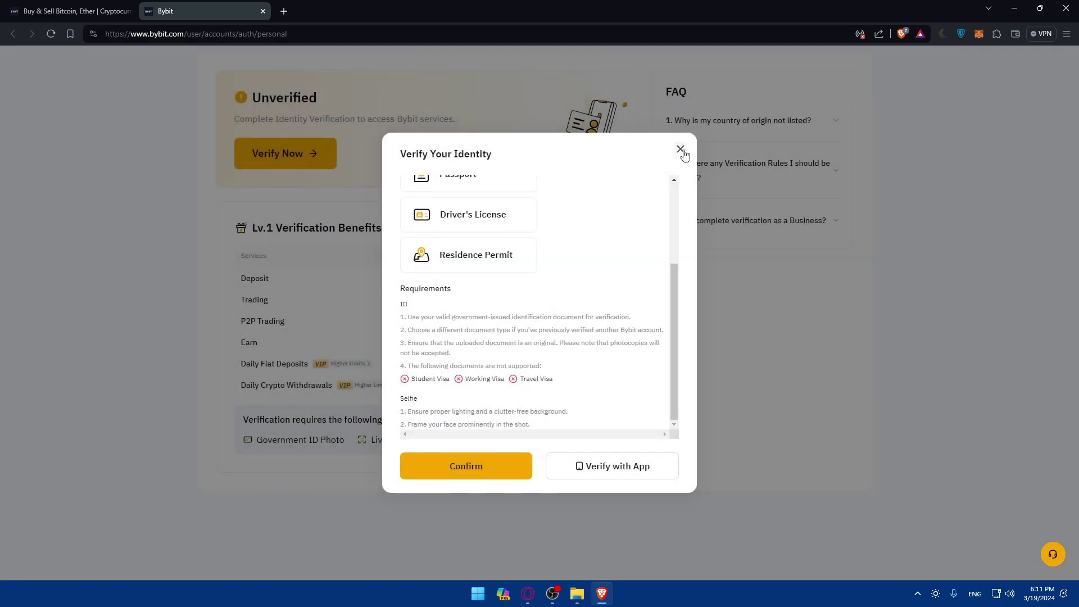
left_click(680, 149)
left_click(564, 427)
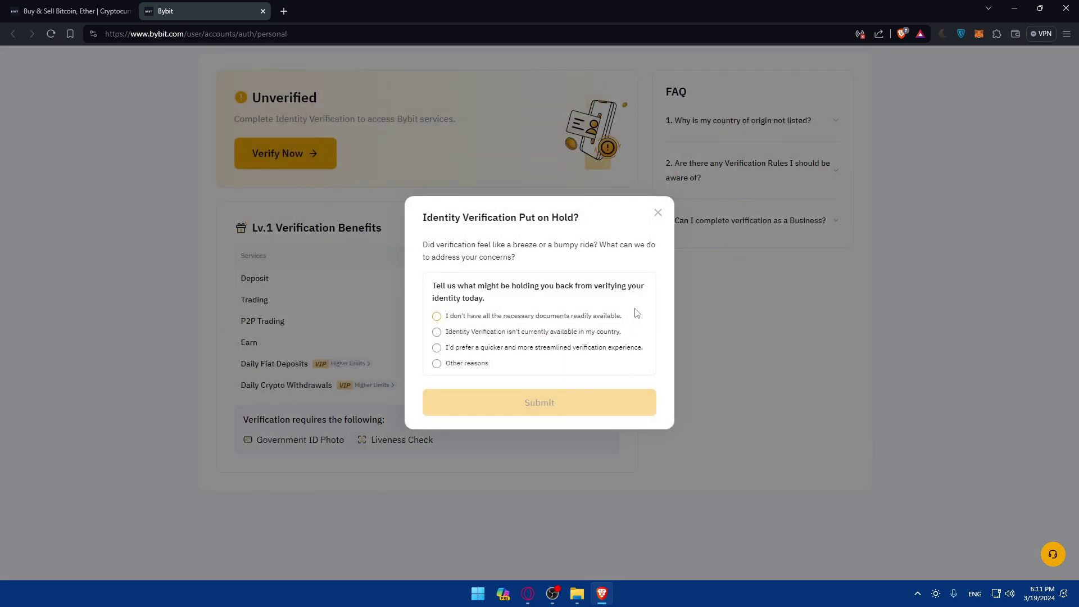
left_click(658, 213)
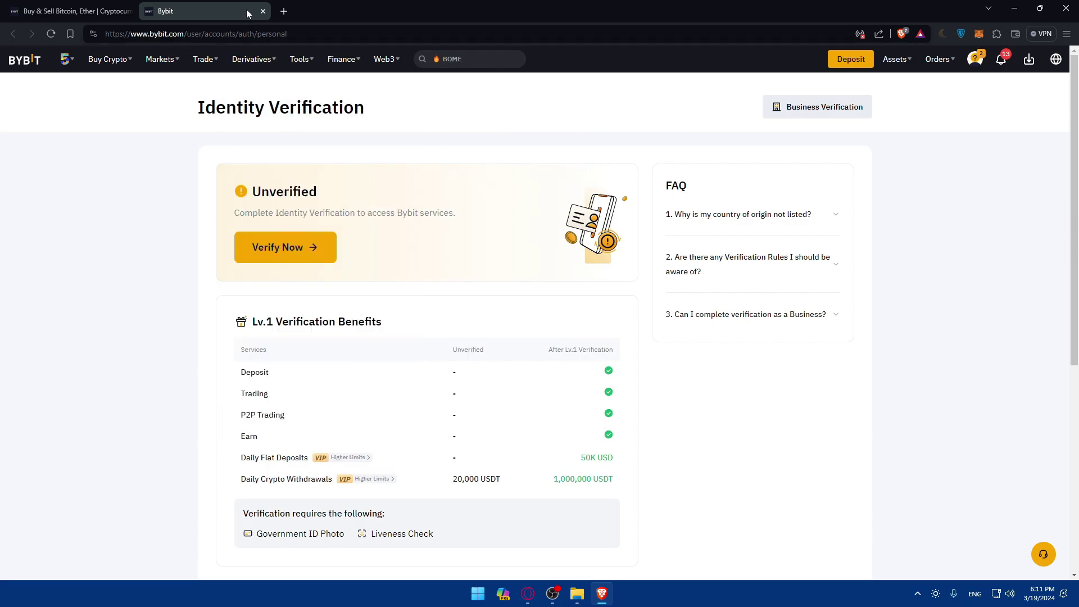
Close the verification tab, open Markets > Market Overview, and scroll to the Spot pairs table
left_click(262, 12)
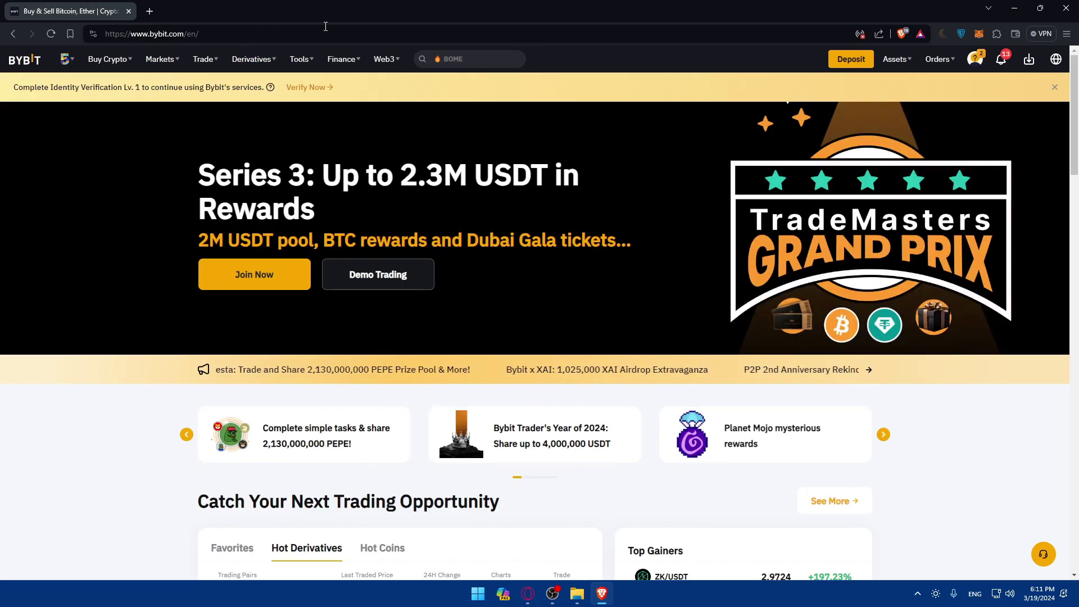
mouse_move(160, 59)
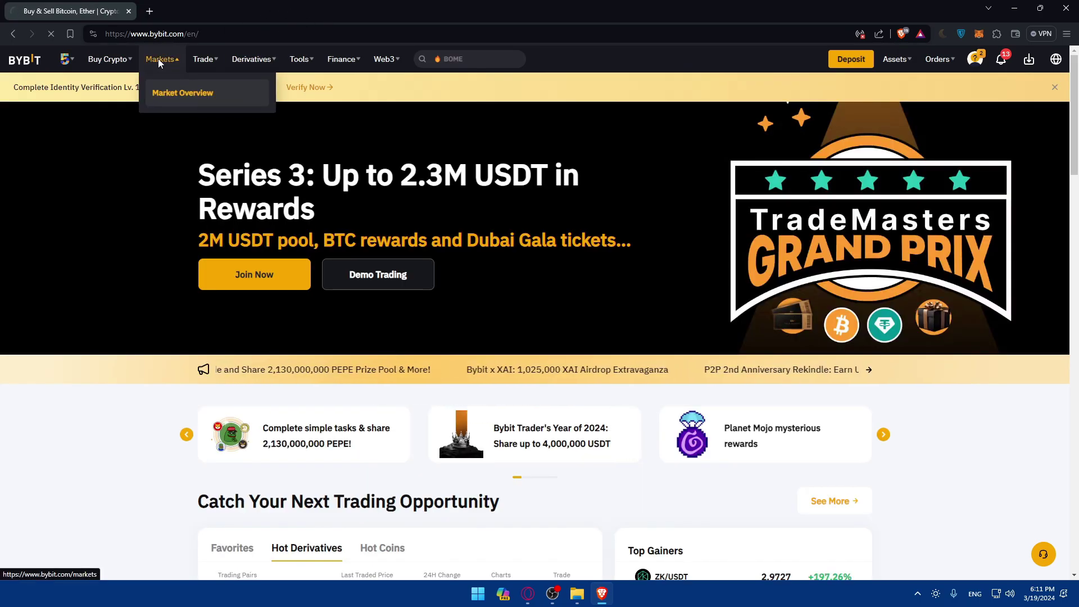
left_click(183, 92)
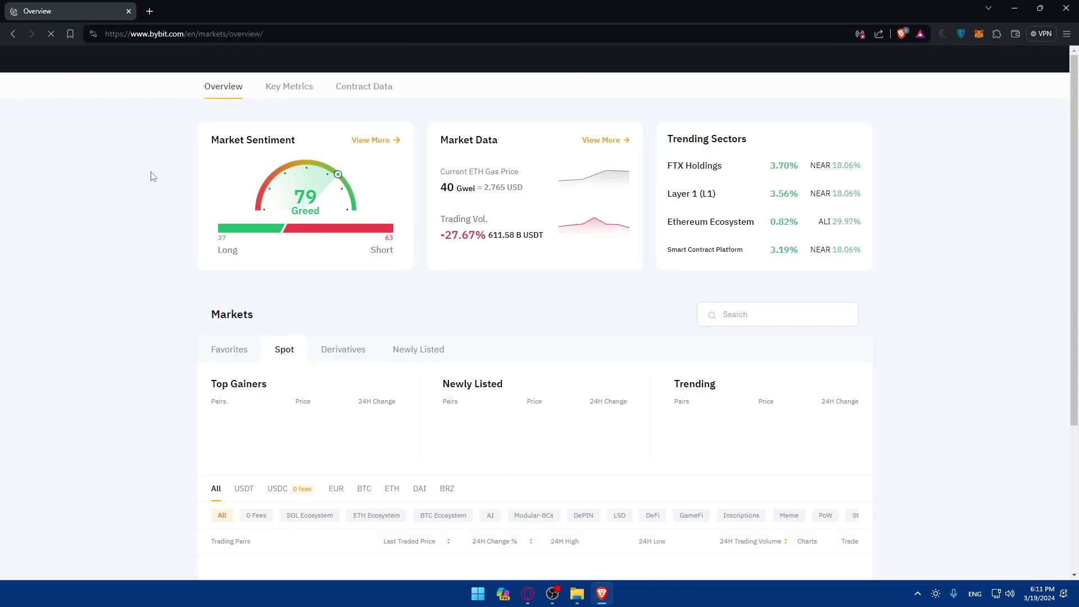
scroll(170, 181, "down", 3)
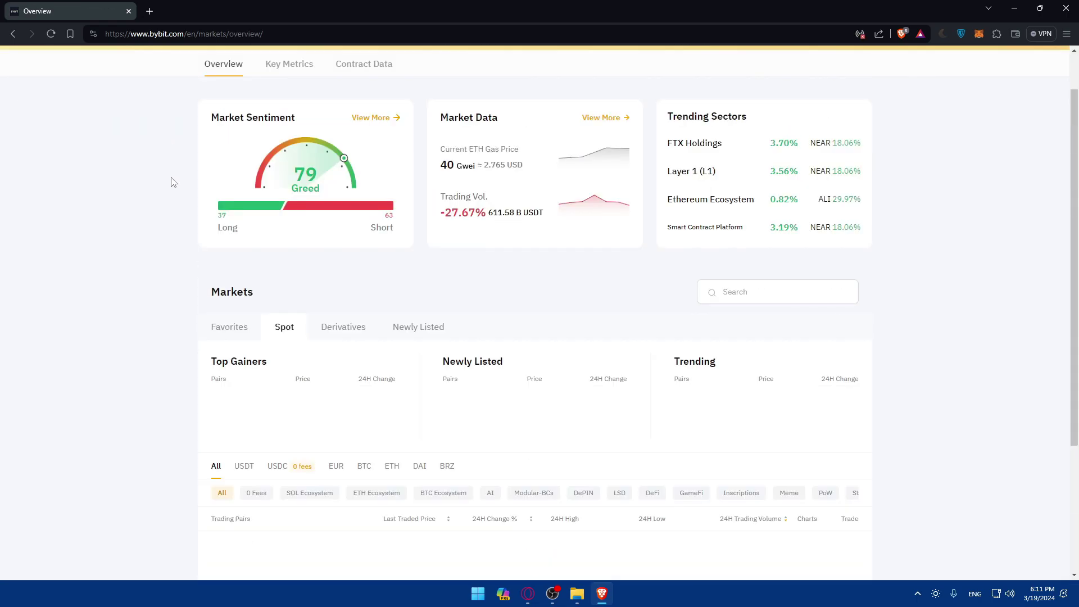
scroll(173, 181, "down", 5)
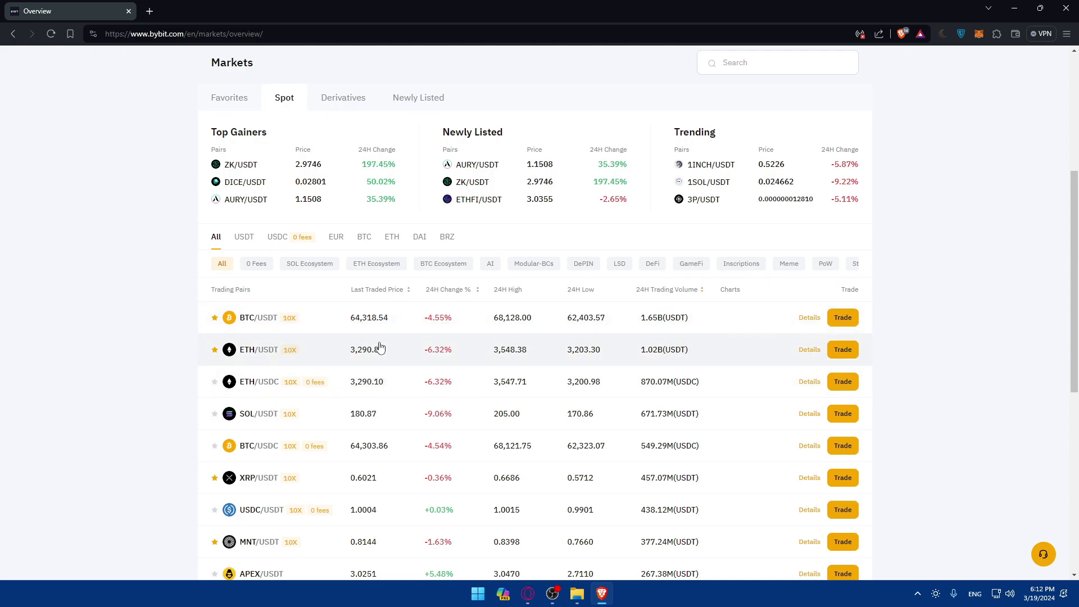
scroll(342, 328, "down", 2)
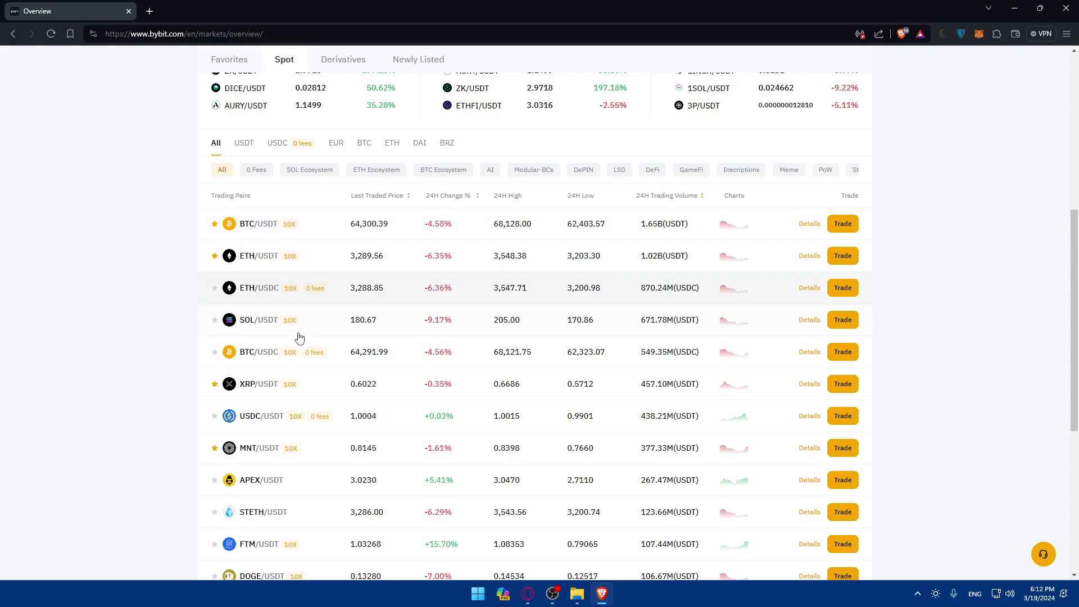
scroll(299, 337, "down", 2)
Open APEX/USDT, go back to the markets overview, then open the BTC/USDT spot page
left_click(313, 386)
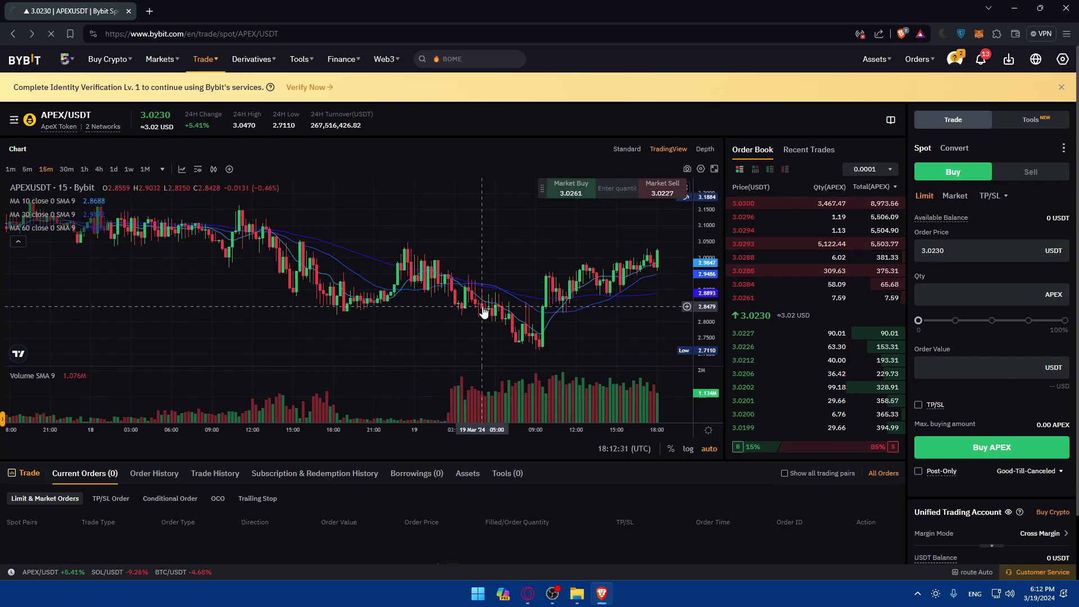
key("alt+Left")
scroll(365, 373, "down", 1)
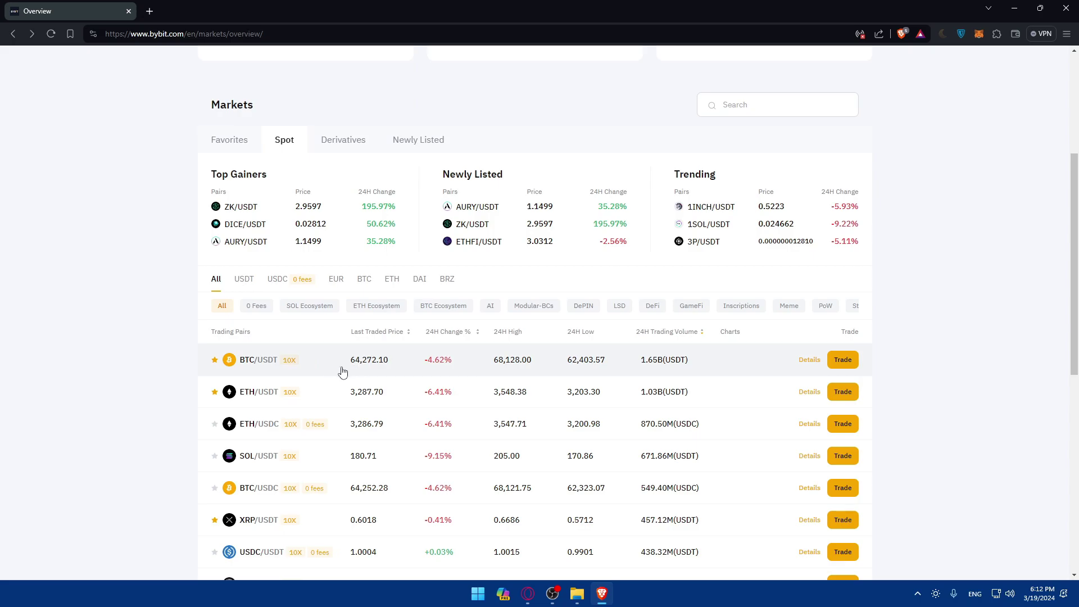
left_click(331, 368)
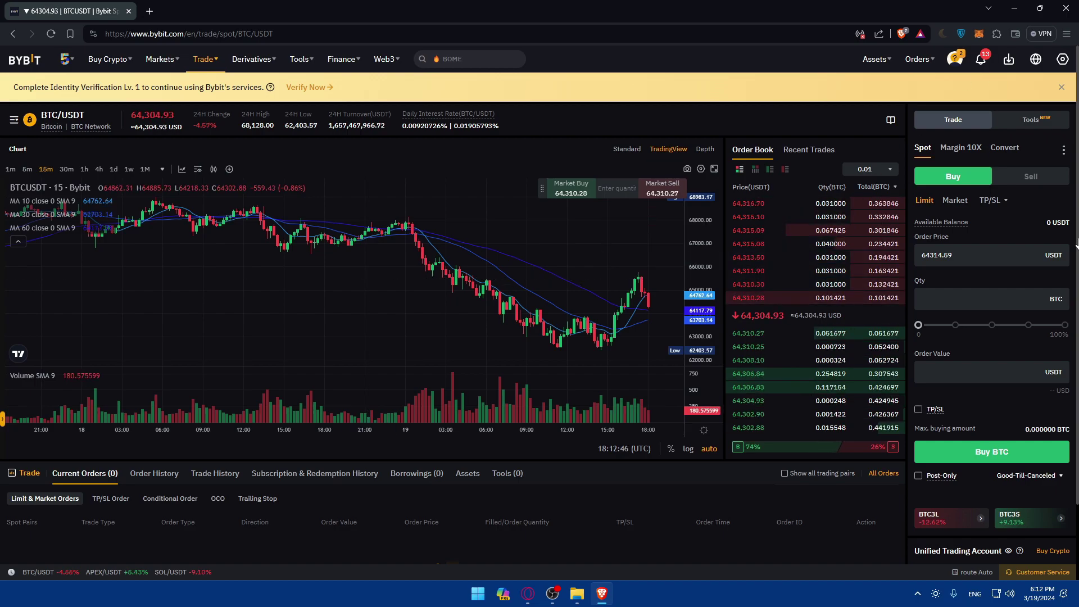
Switch BTC/USDT to the Margin 10X tab and finish the Trading Guide with Done
left_click(958, 149)
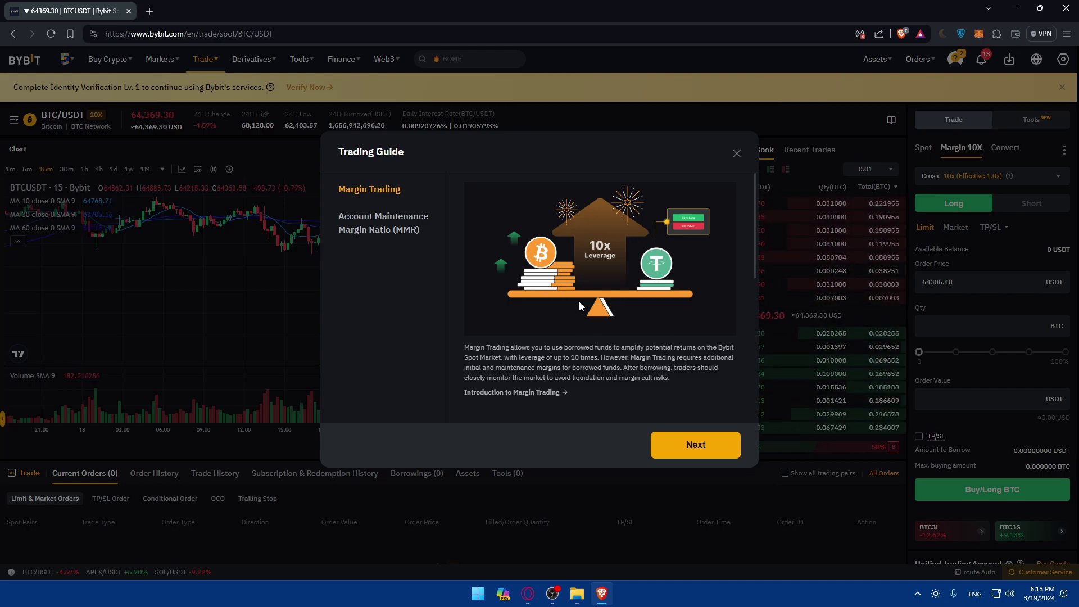
scroll(570, 364, "down", 8)
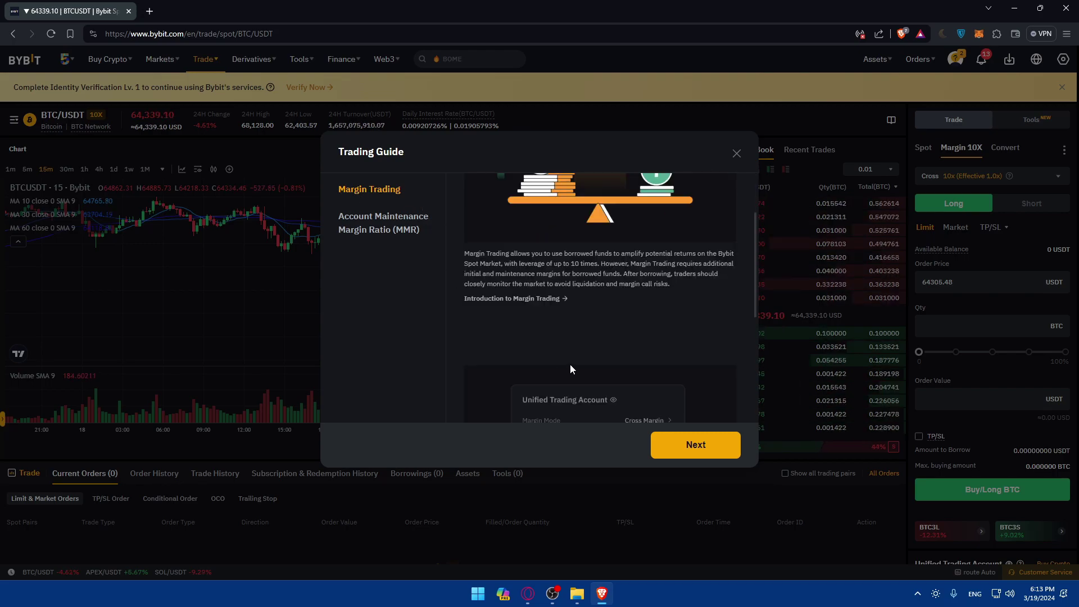
scroll(596, 328, "up", 2)
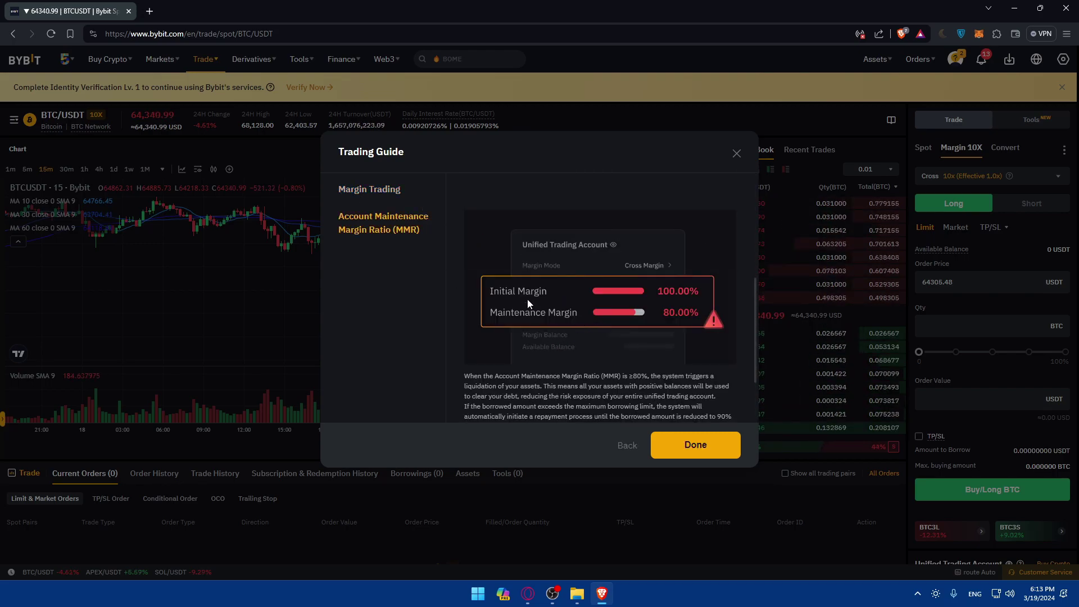
scroll(566, 305, "down", 2)
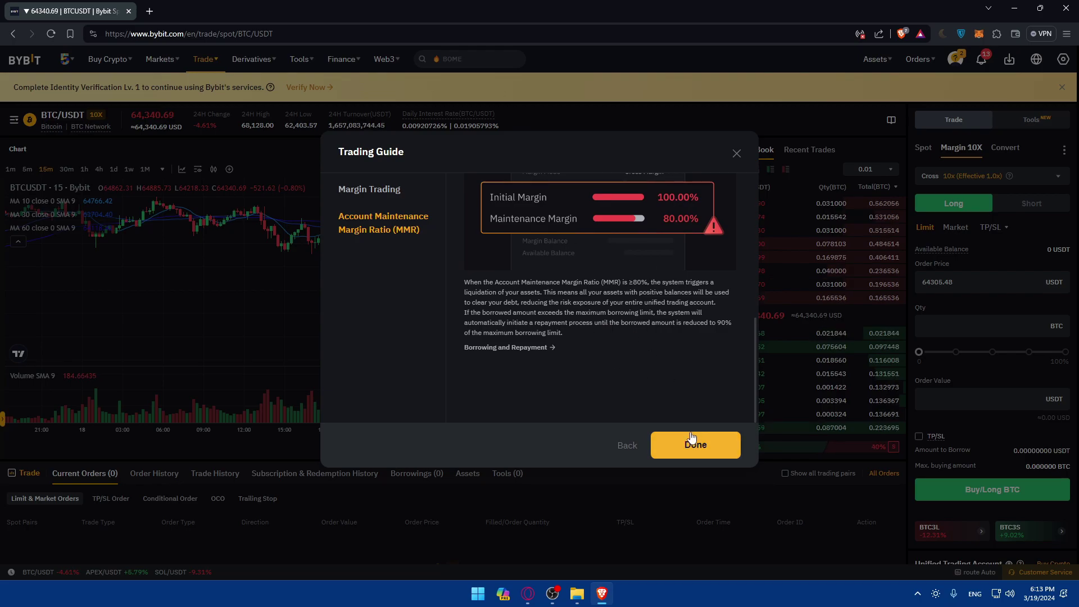
left_click(706, 454)
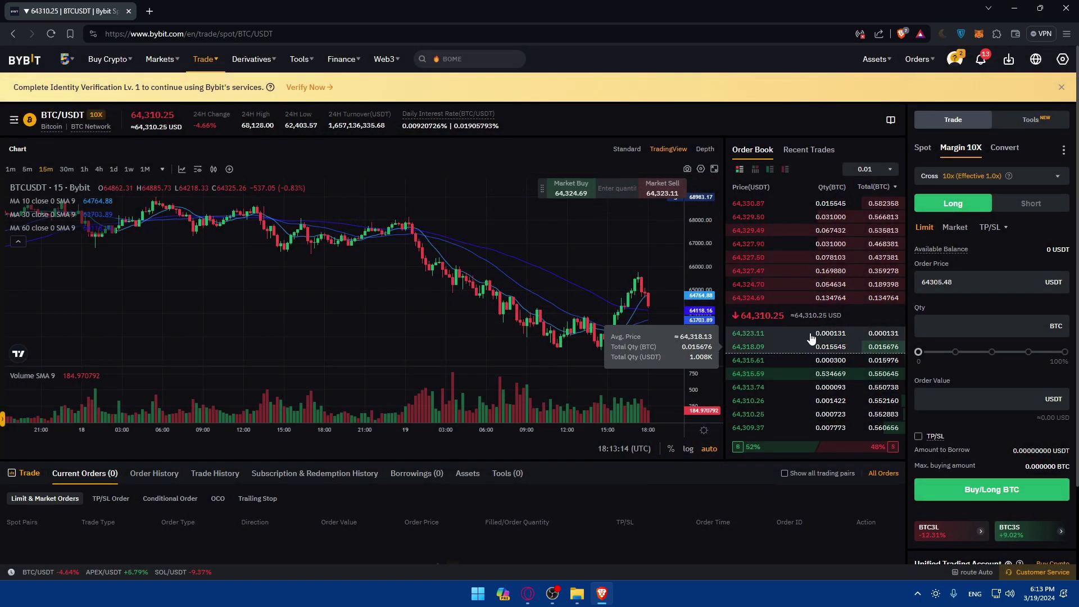
Set the Cross leverage slider to 5x and confirm it
left_click(1021, 176)
mouse_move(651, 313)
left_mouse_down()
mouse_move(425, 315)
mouse_move(654, 315)
left_mouse_up()
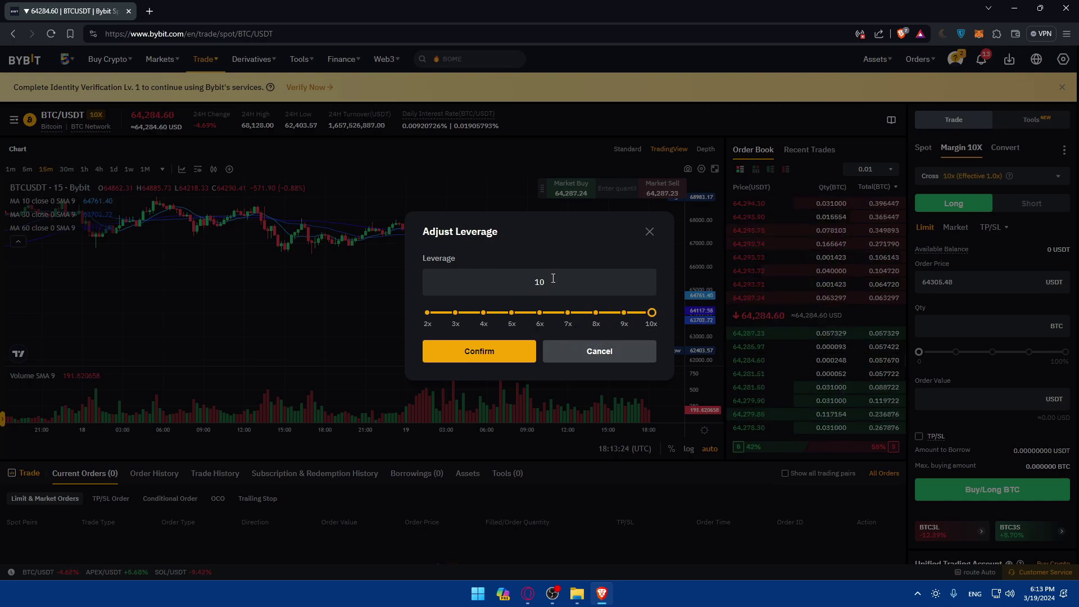
left_click_drag(552, 280, 463, 282)
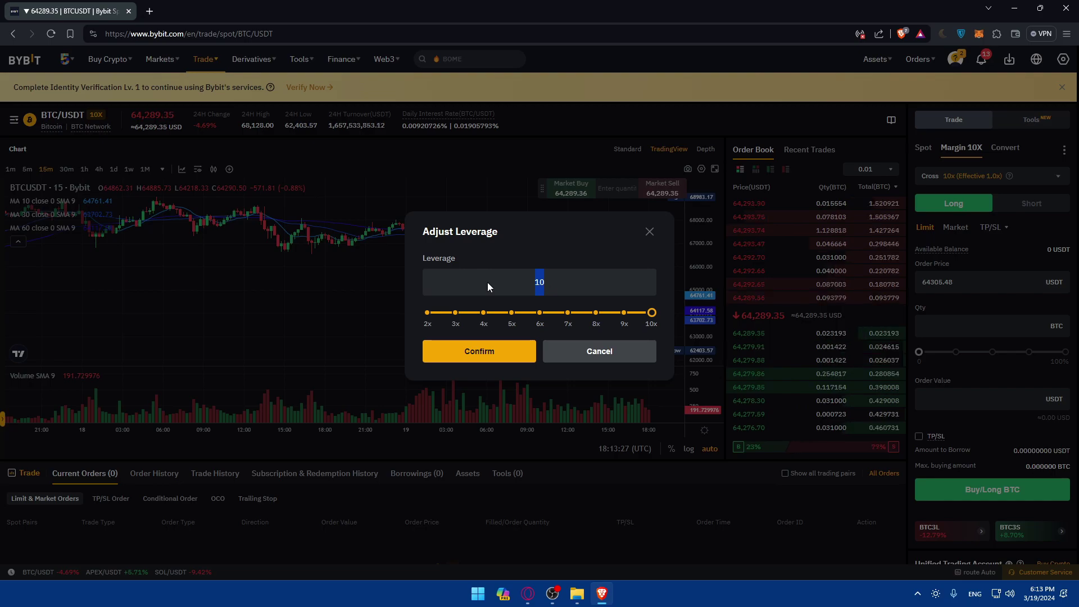
left_click(572, 280)
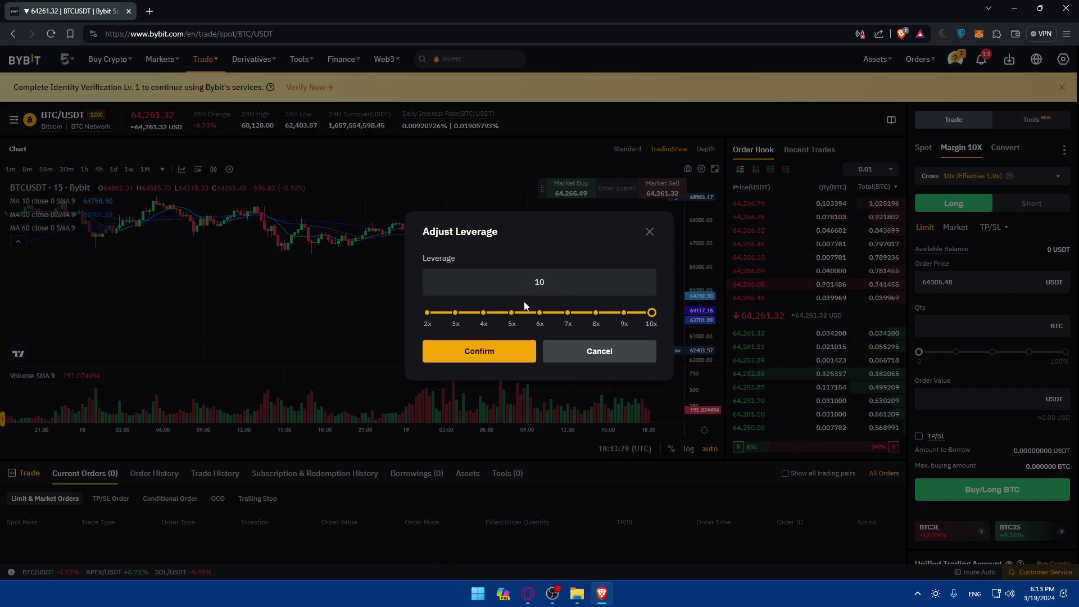
left_click(511, 313)
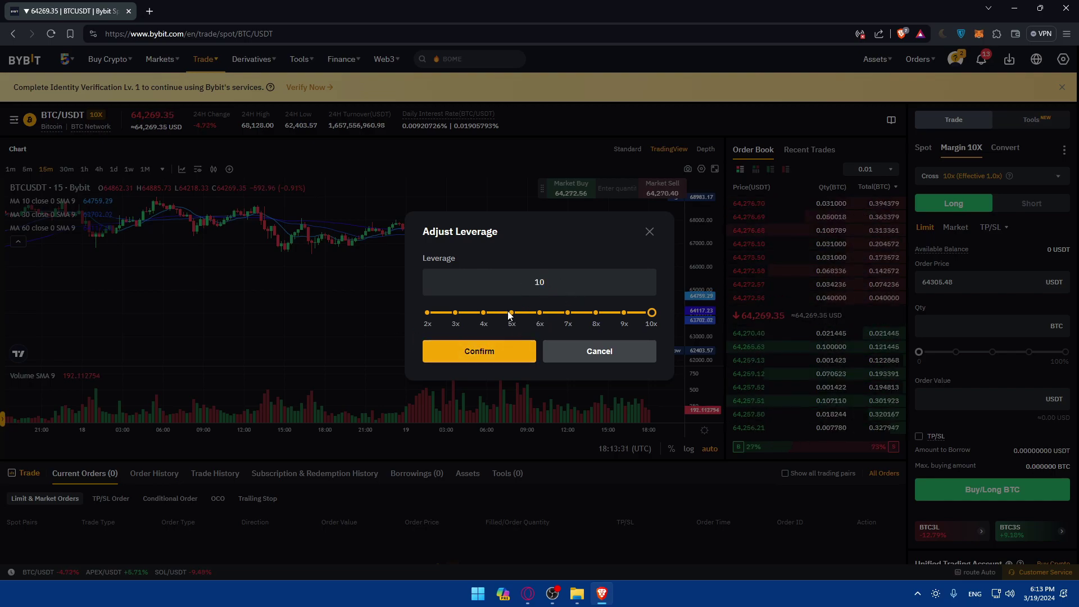
left_click(513, 357)
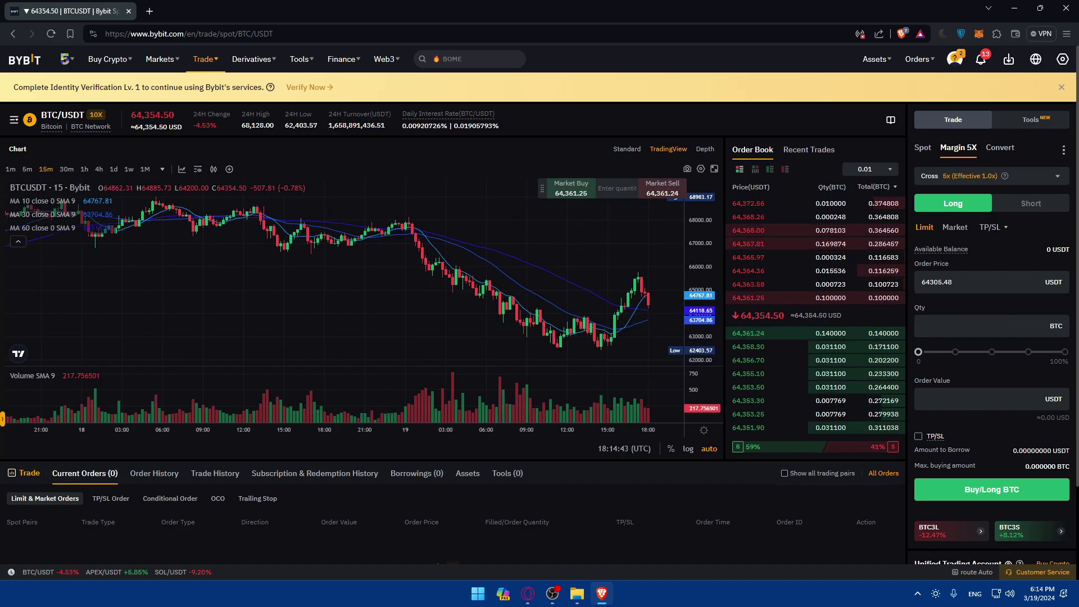
Leave the BTC/USDT order side on Long and switch the order type to Market
left_click(1024, 208)
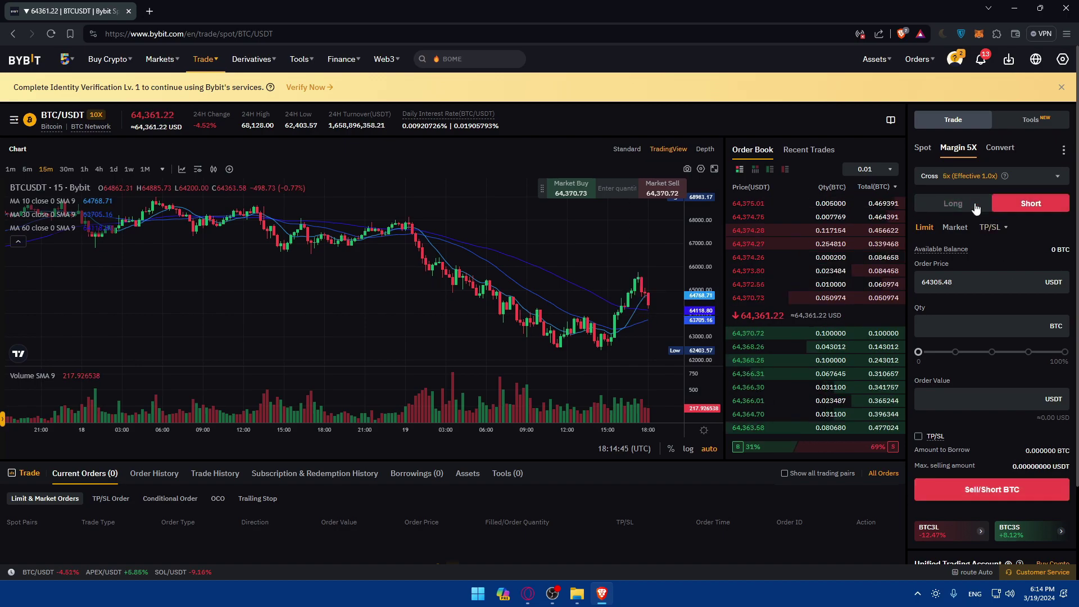
left_click(976, 208)
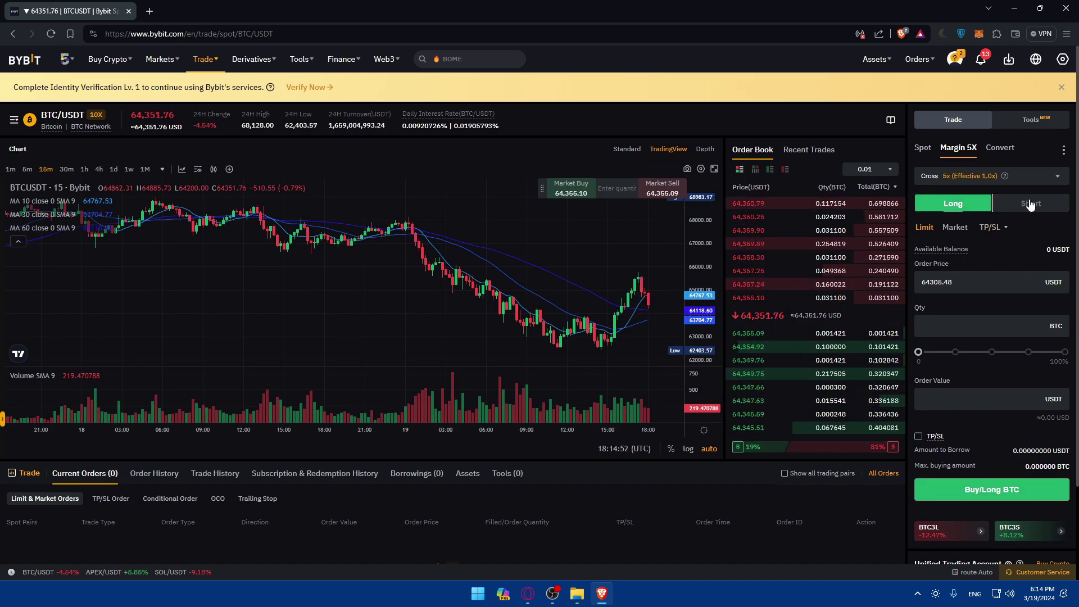
left_click(1029, 204)
left_click(959, 205)
left_click(954, 228)
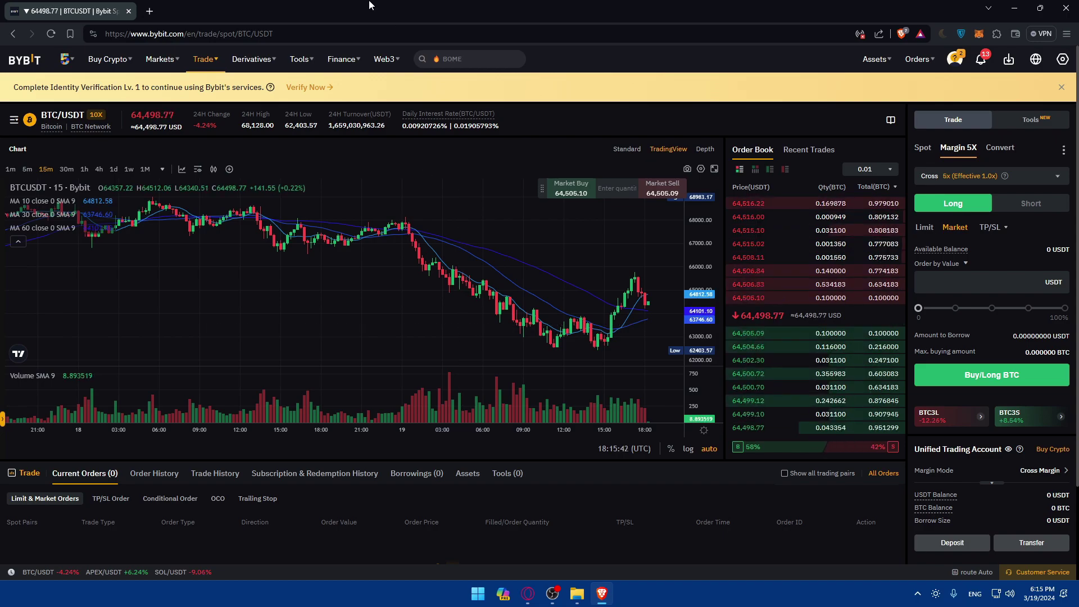
Close the Bybit tab and minimize Brave to reveal the bare Windows desktop
left_click(150, 11)
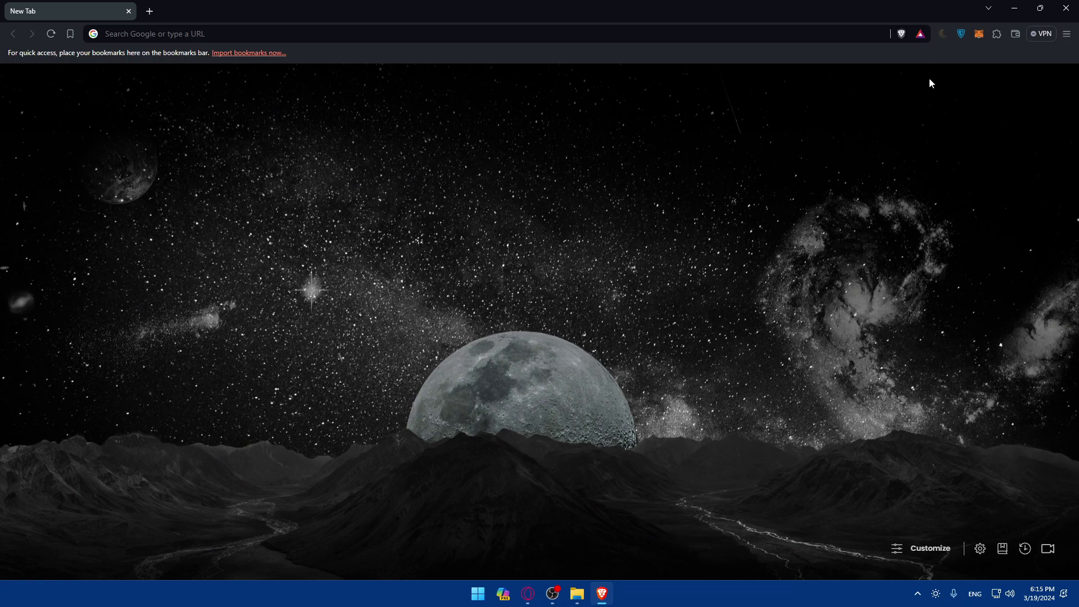
left_click(1015, 8)
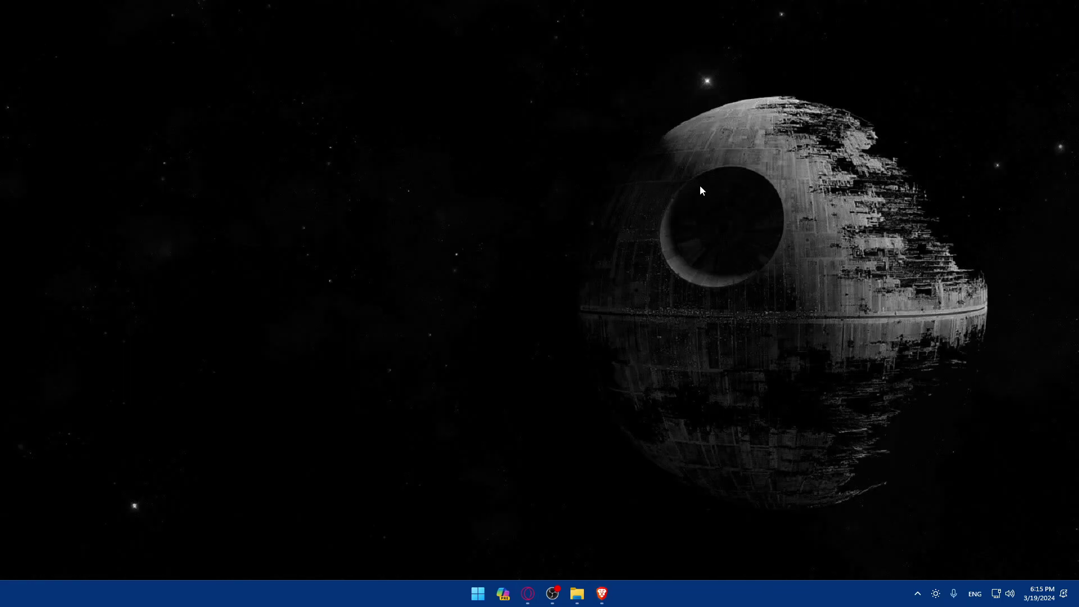